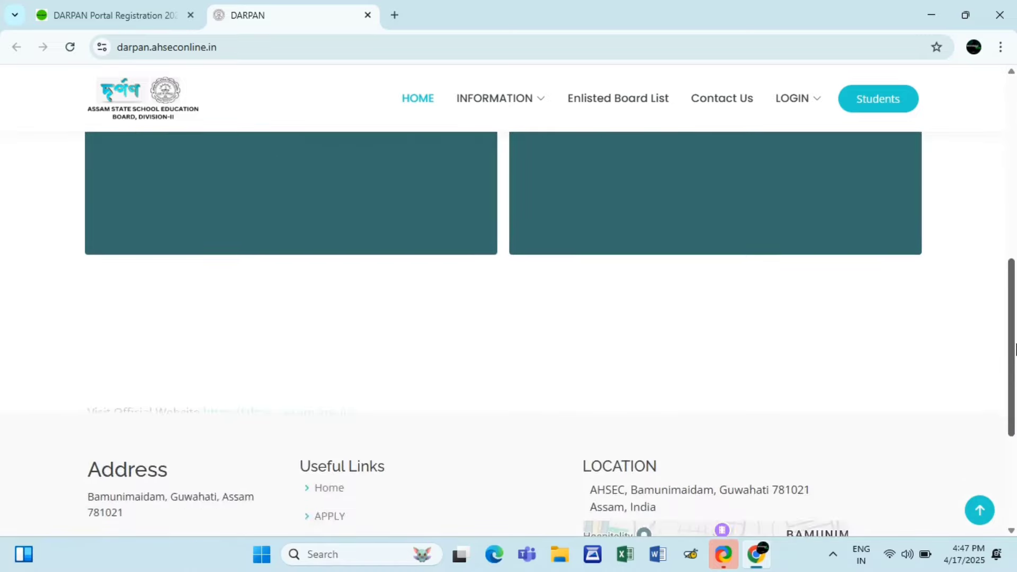
# - Scroll through the DARPAN homepage's 2025 important dates and notifications, then open a new blank tab
pyautogui.scroll(3, 1014, 297)
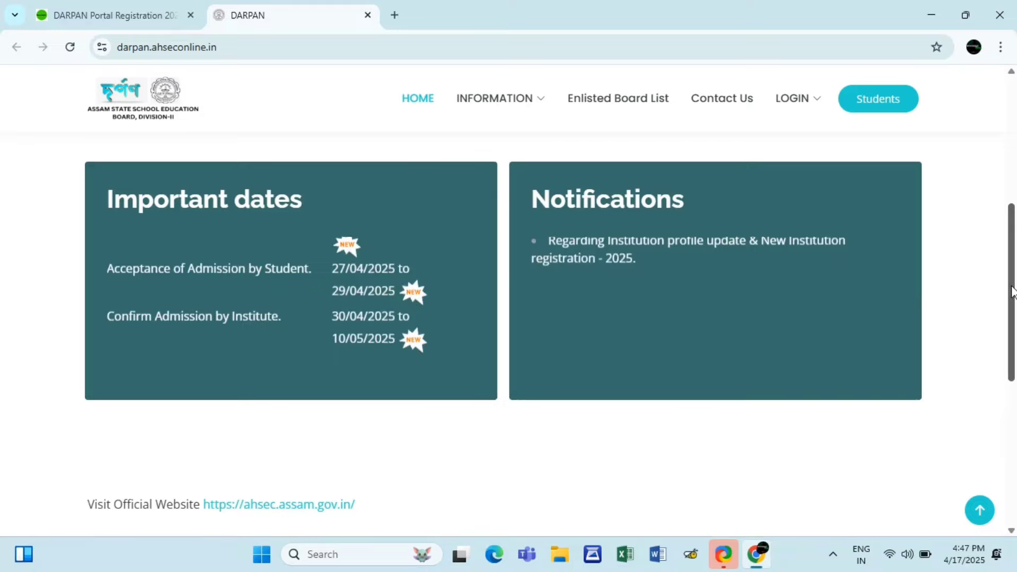
pyautogui.moveTo(1012, 291); pyautogui.dragTo(1009, 249)
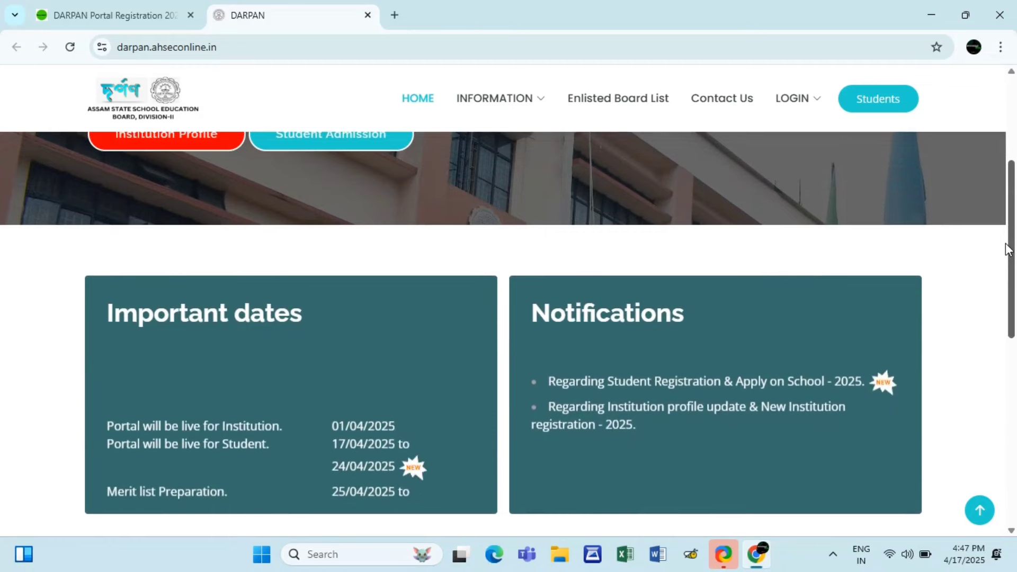
pyautogui.moveTo(1006, 243); pyautogui.dragTo(1002, 230)
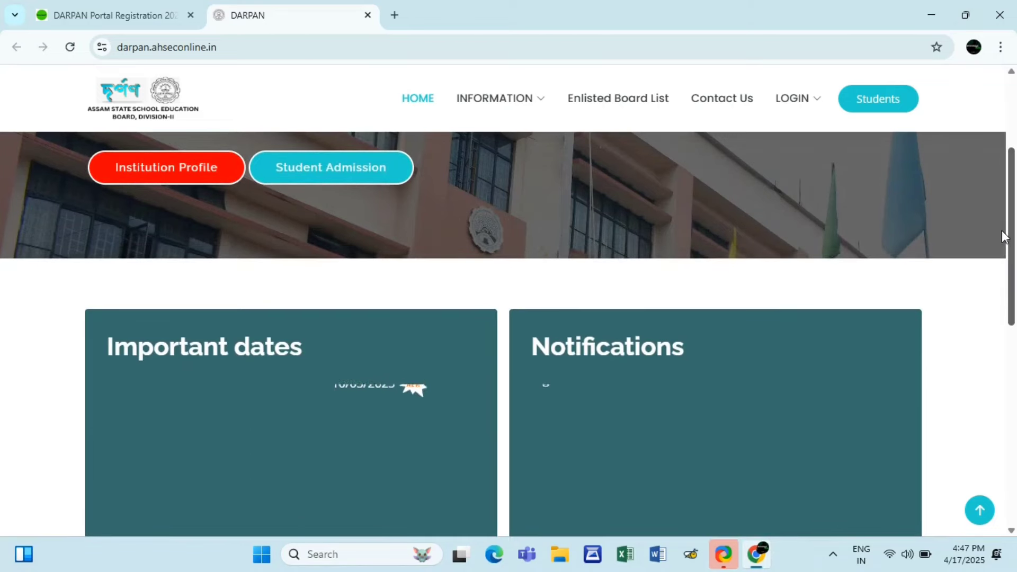
pyautogui.moveTo(1002, 230); pyautogui.dragTo(977, 128)
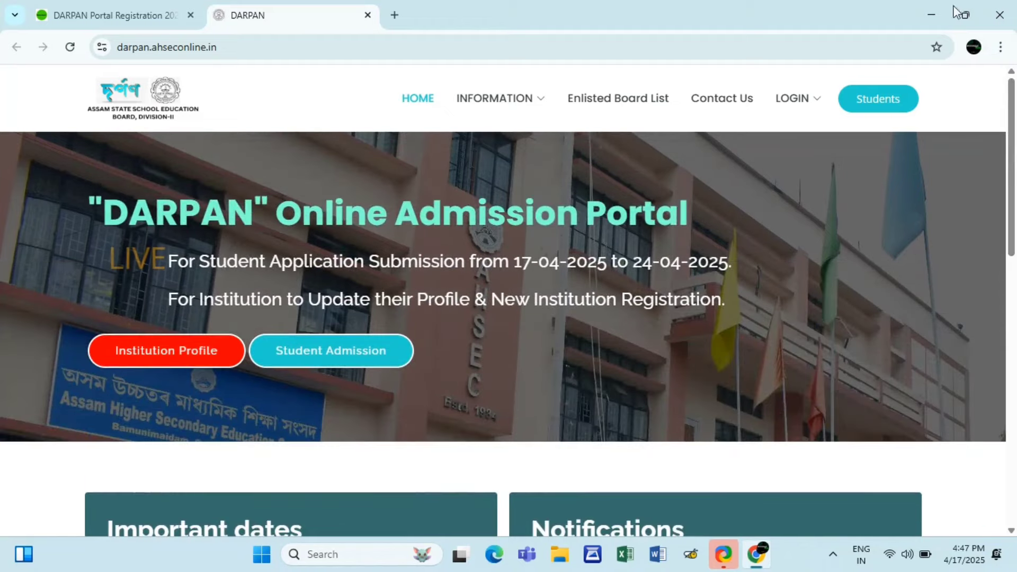
pyautogui.click(395, 14)
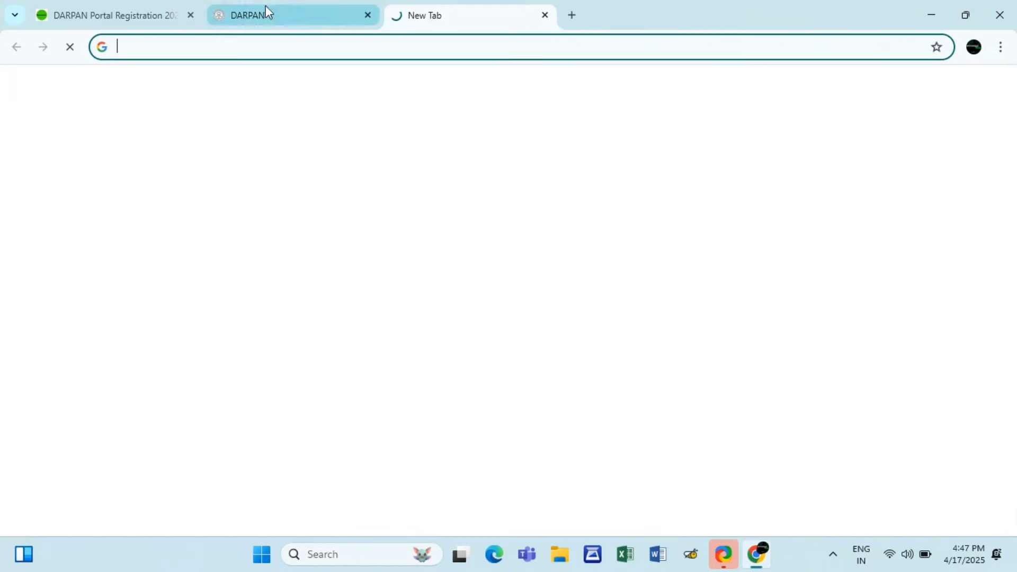
# - Close the old newsapart registration article tab and bring up the Google new-tab page
pyautogui.click(196, 7)
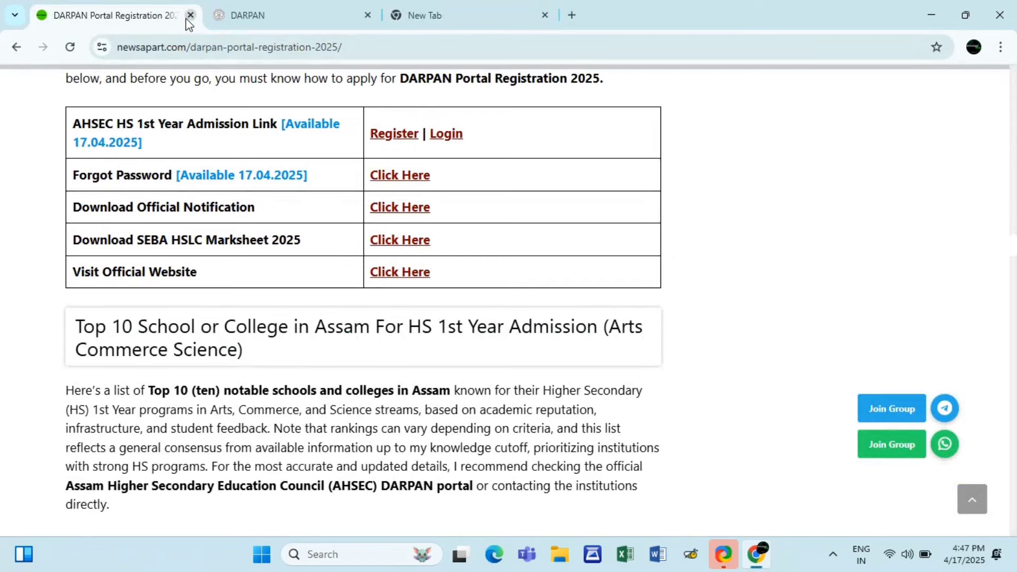
pyautogui.click(191, 15)
pyautogui.click(291, 19)
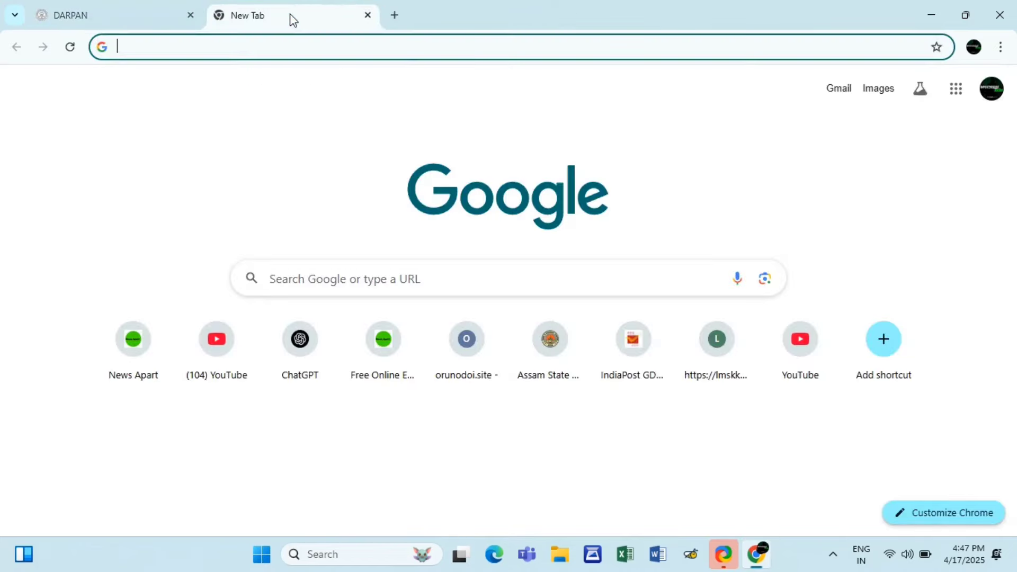
pyautogui.click(115, 16)
pyautogui.click(246, 8)
# - Search Google for newsapart.com
pyautogui.click(534, 292)
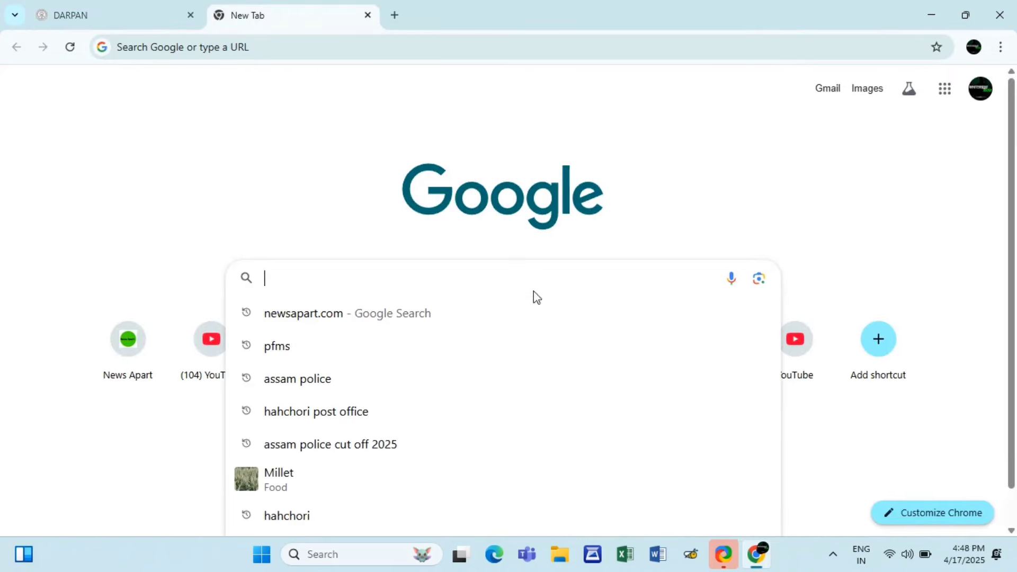
pyautogui.click(381, 216)
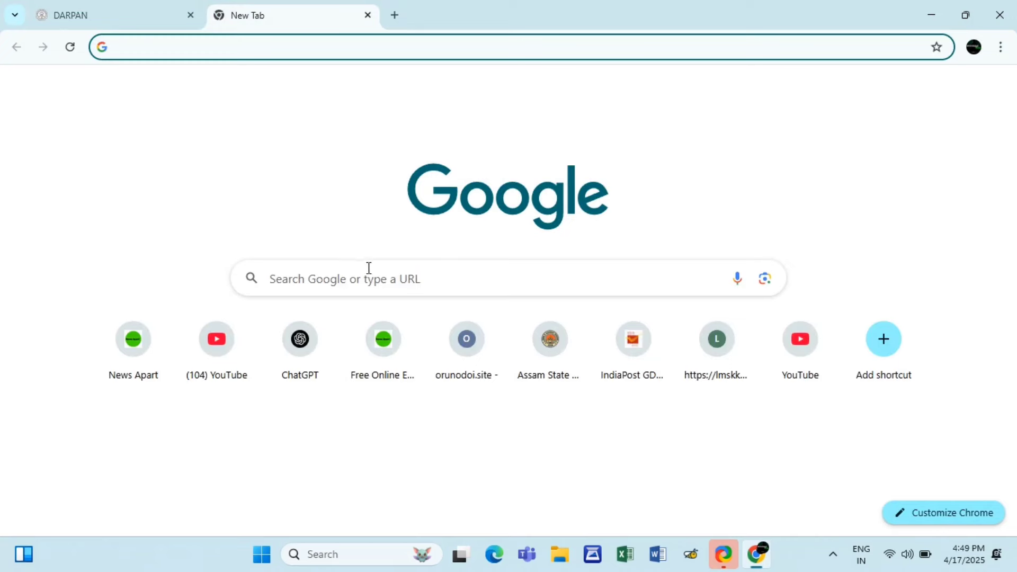
pyautogui.click(368, 271)
pyautogui.write('newsapar')
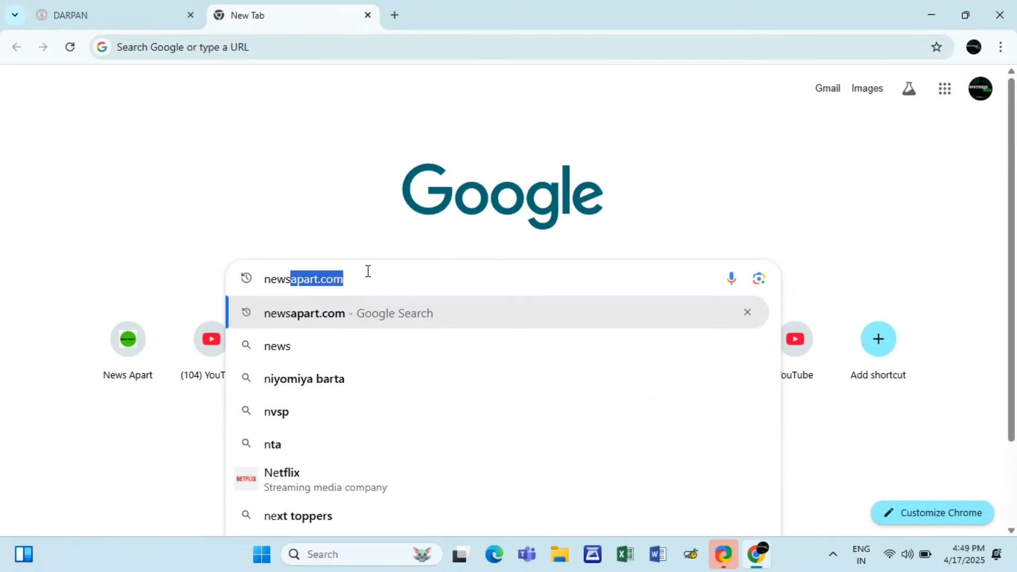
pyautogui.write('t.com')
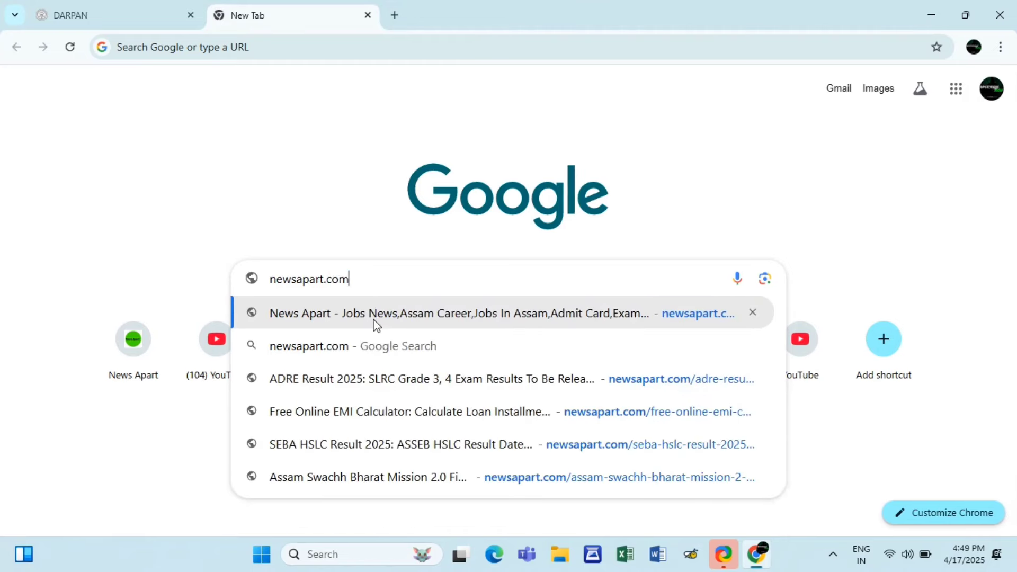
pyautogui.click(376, 344)
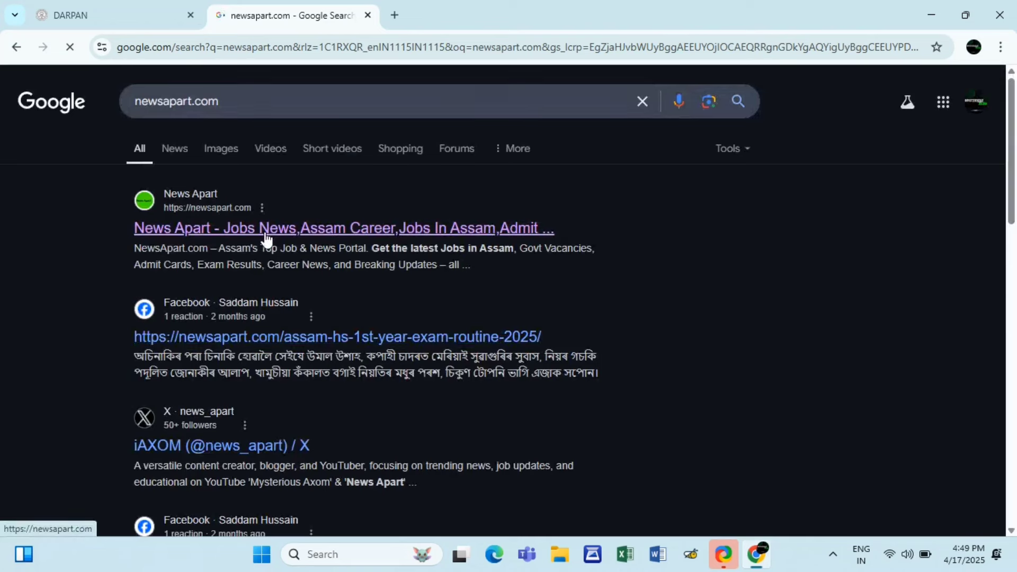
# - Open the News Apart site and its 'DARPAN Portal Registration 2025' article card below IPL 2025
pyautogui.click(237, 230)
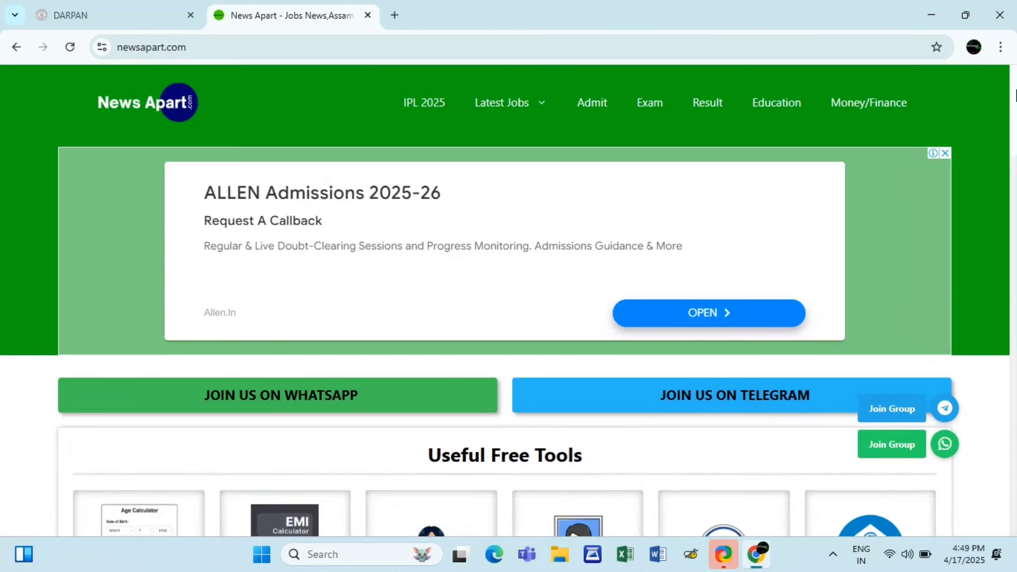
pyautogui.scroll(-1, 1016, 100)
pyautogui.scroll(-1, 1016, 100)
pyautogui.scroll(-3, 1016, 142)
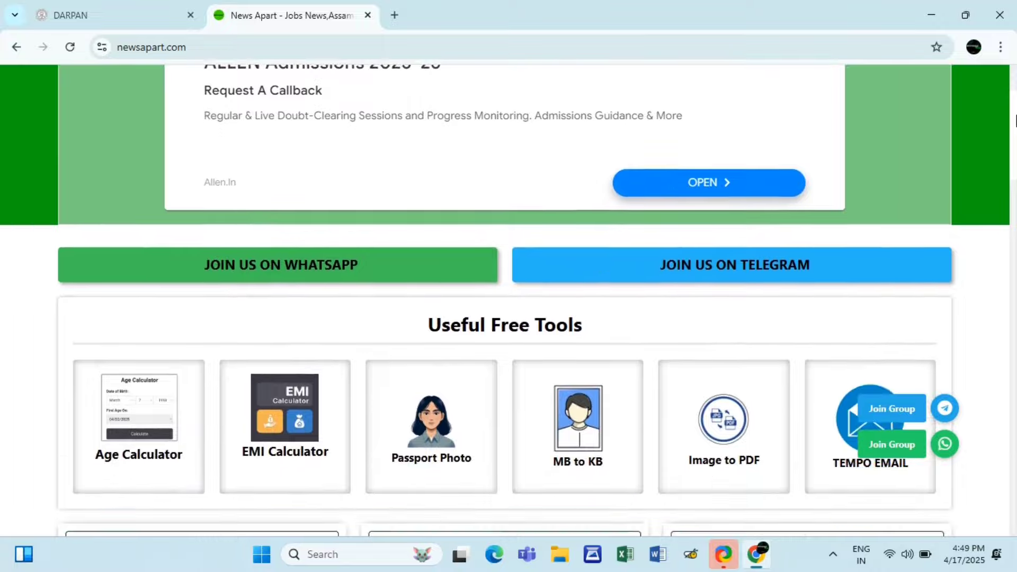
pyautogui.scroll(-4, 1016, 142)
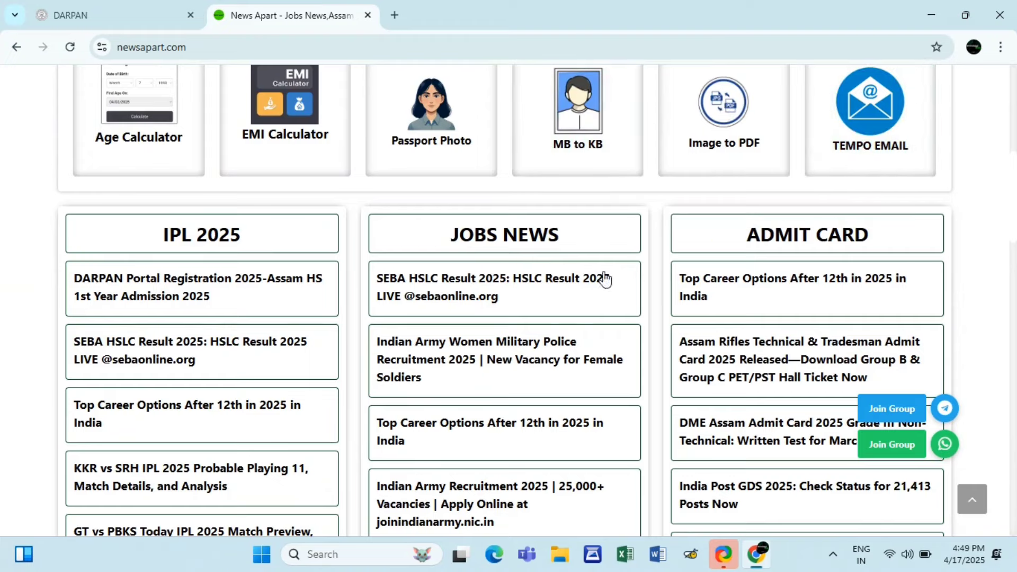
pyautogui.click(234, 286)
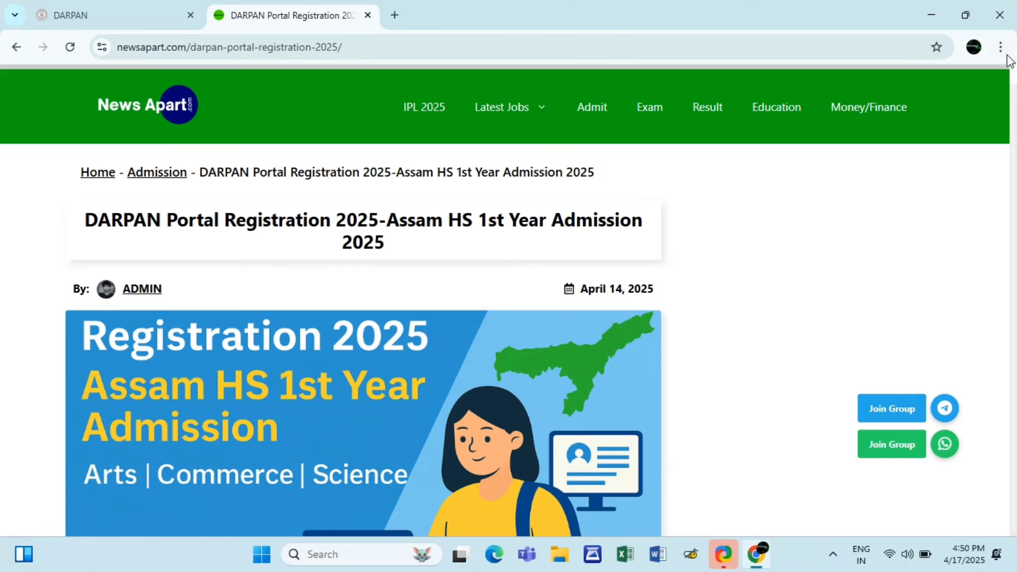
# - Highlight the Key Dates rows: application submission, merit list, and offer acceptance (April 27–29, 2025)
pyautogui.scroll(-3, 1014, 77)
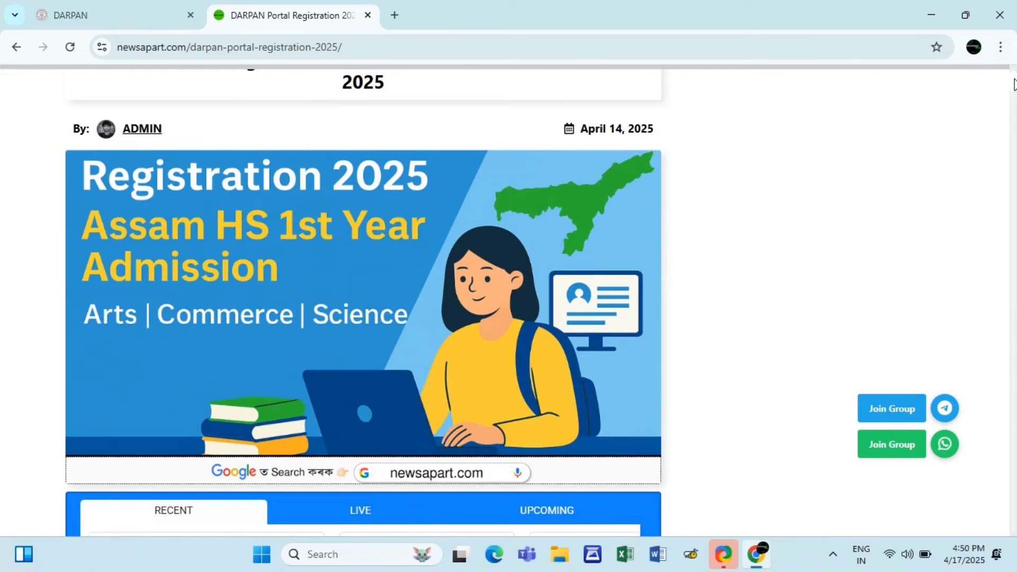
pyautogui.scroll(1, 1014, 82)
pyautogui.scroll(-1, 1014, 82)
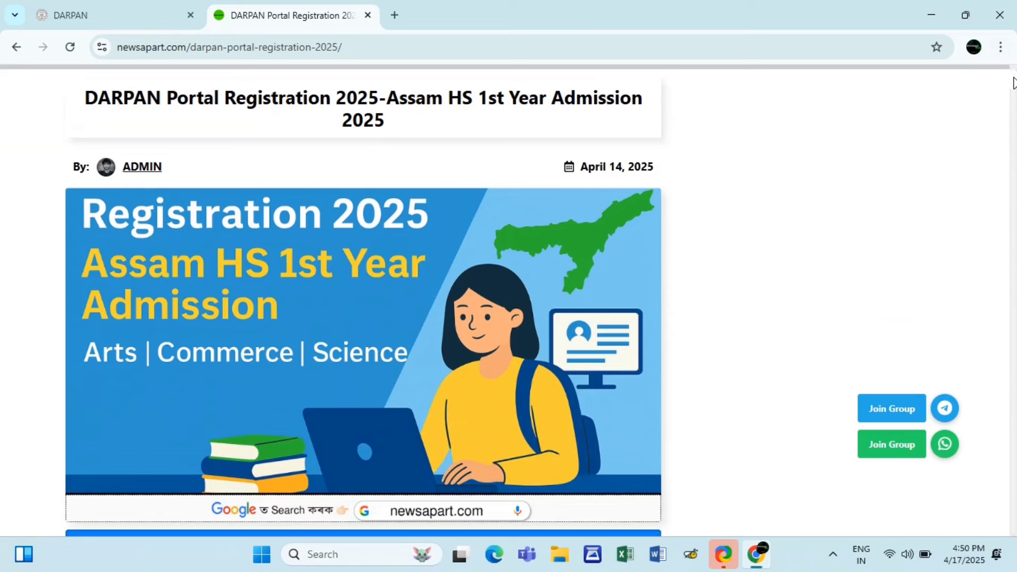
pyautogui.moveTo(1013, 82); pyautogui.dragTo(1013, 164)
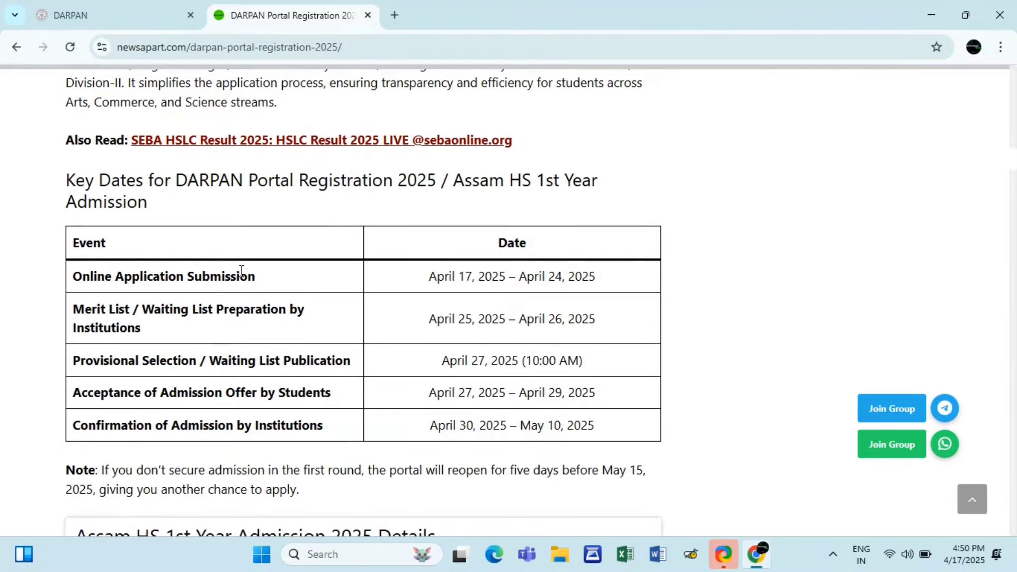
pyautogui.moveTo(76, 278); pyautogui.dragTo(626, 278)
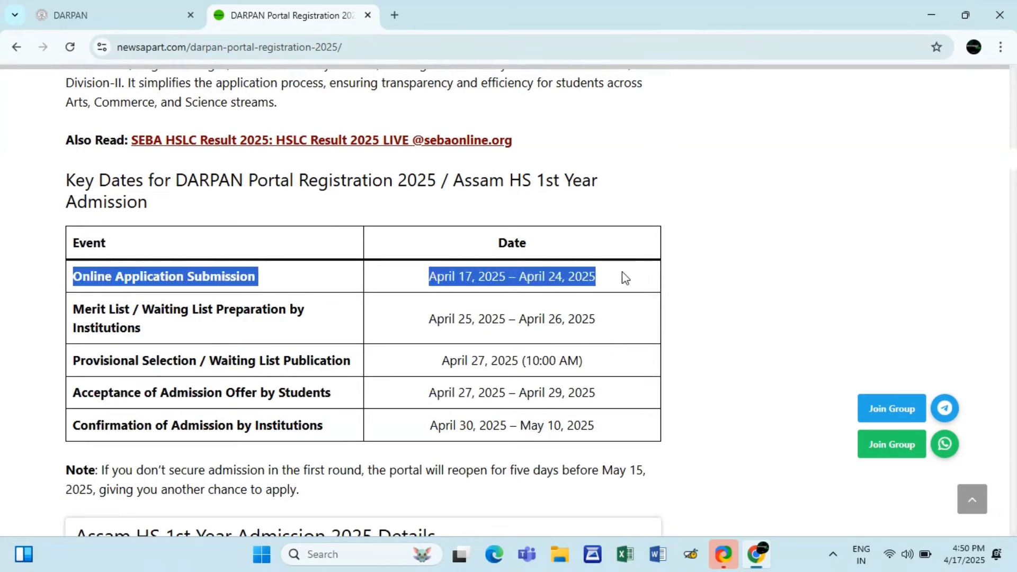
pyautogui.click(585, 276)
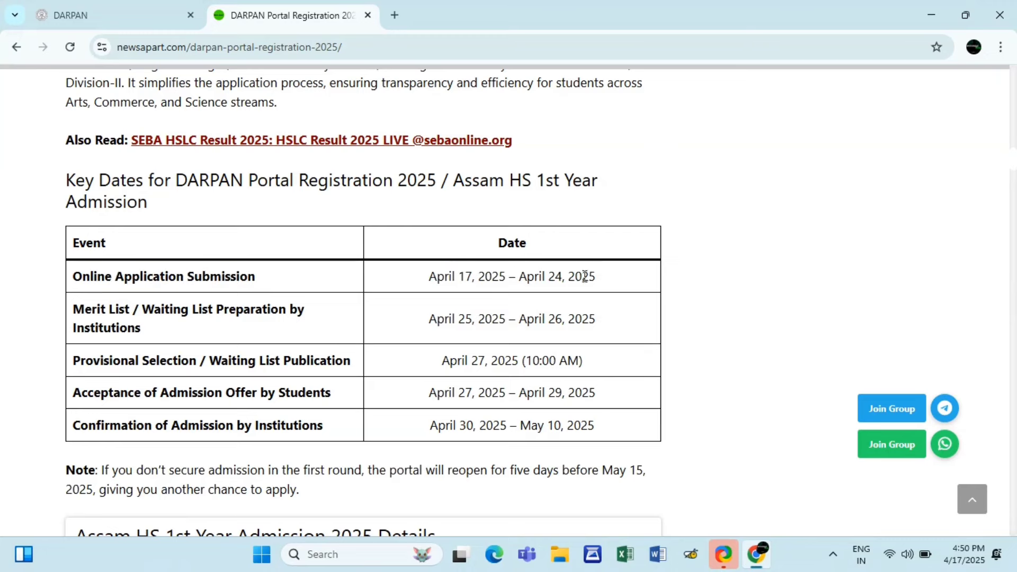
pyautogui.tripleClick(170, 313)
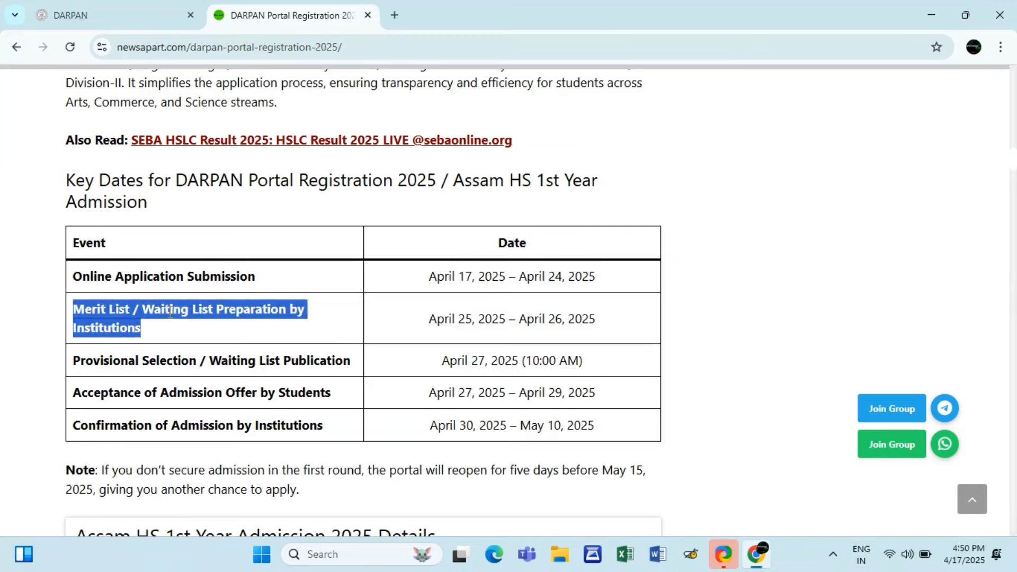
pyautogui.click(234, 328)
pyautogui.tripleClick(334, 387)
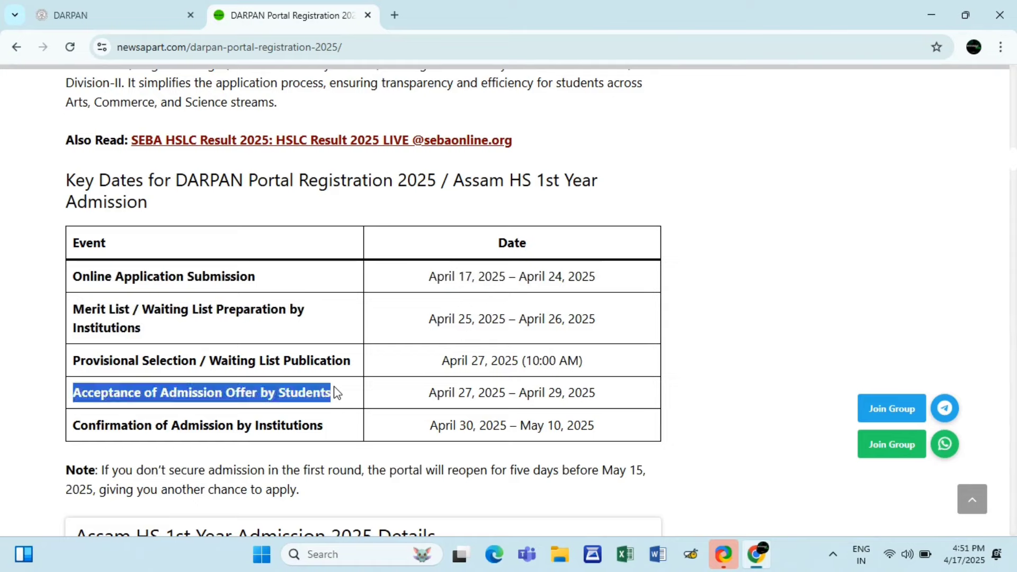
pyautogui.click(334, 388)
pyautogui.tripleClick(461, 398)
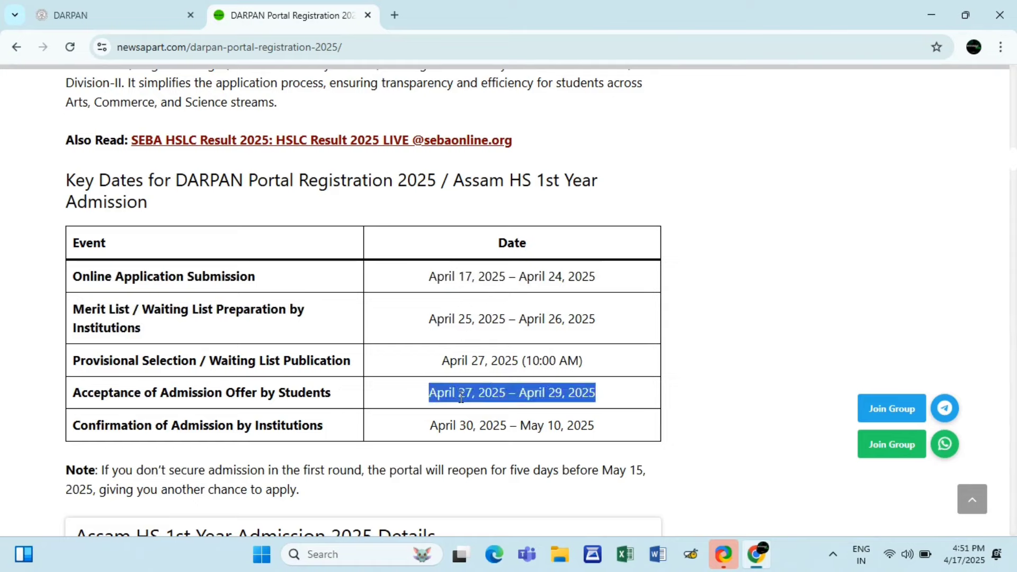
pyautogui.click(461, 398)
# - Follow the Important Links Register link to the DARPAN Student Registration Form 2025
pyautogui.scroll(-8, 357, 423)
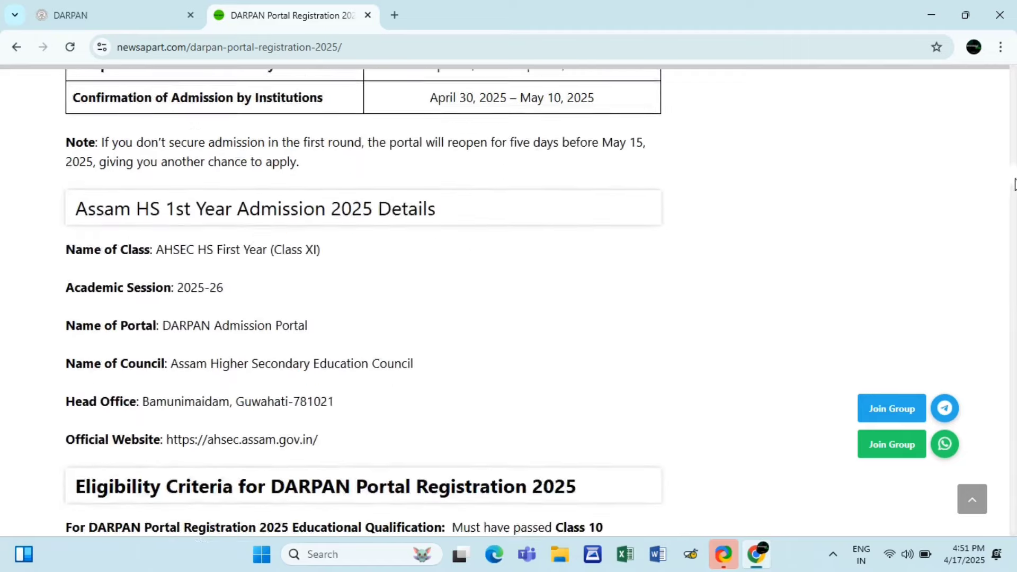
pyautogui.moveTo(1016, 190); pyautogui.dragTo(1016, 230)
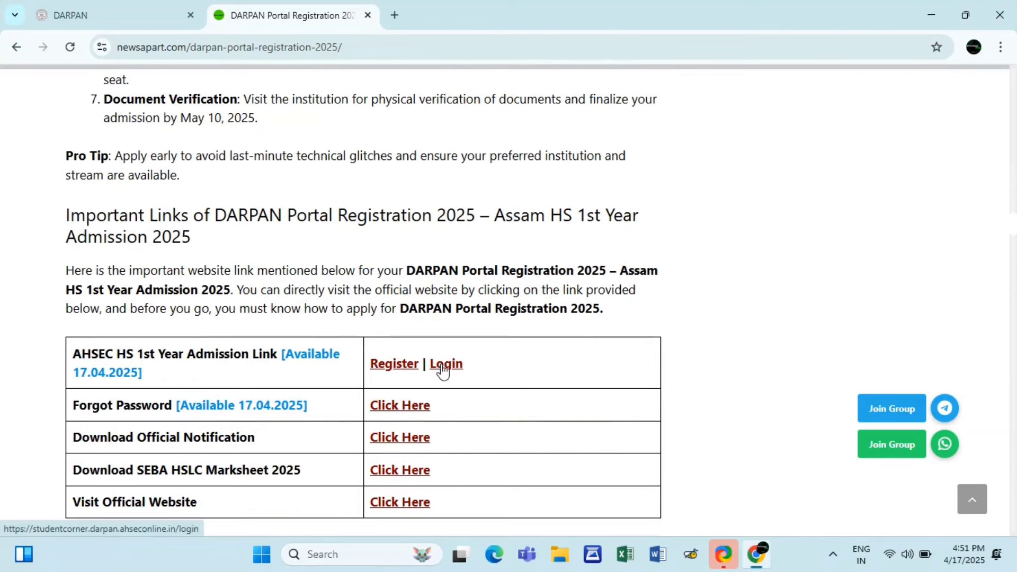
pyautogui.click(384, 373)
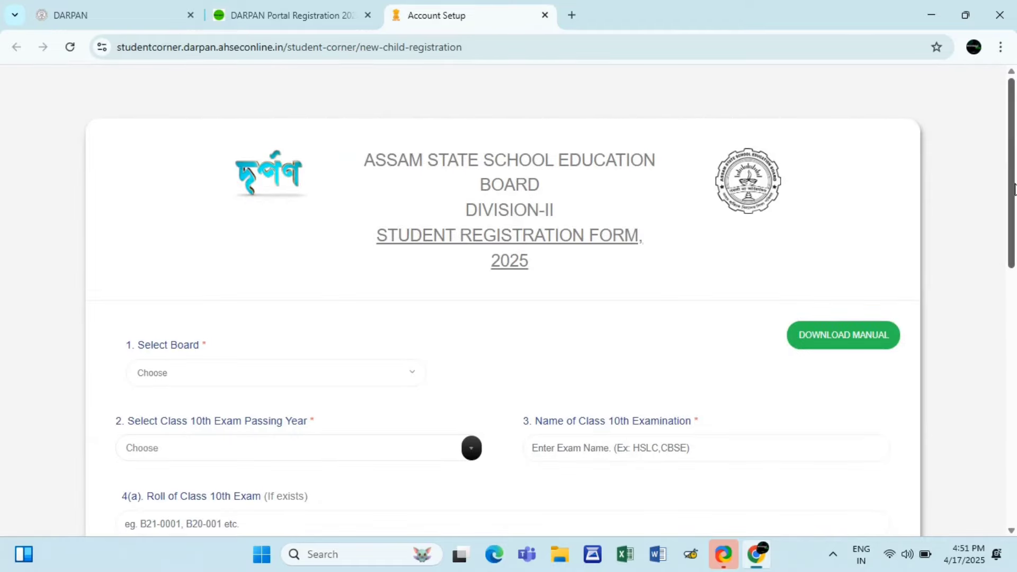
# - Choose board ASSEB, DIV-I, passing year 2025, and enter exam name 'Board Of Secondary Education Assam'
pyautogui.moveTo(1014, 189); pyautogui.dragTo(1015, 237)
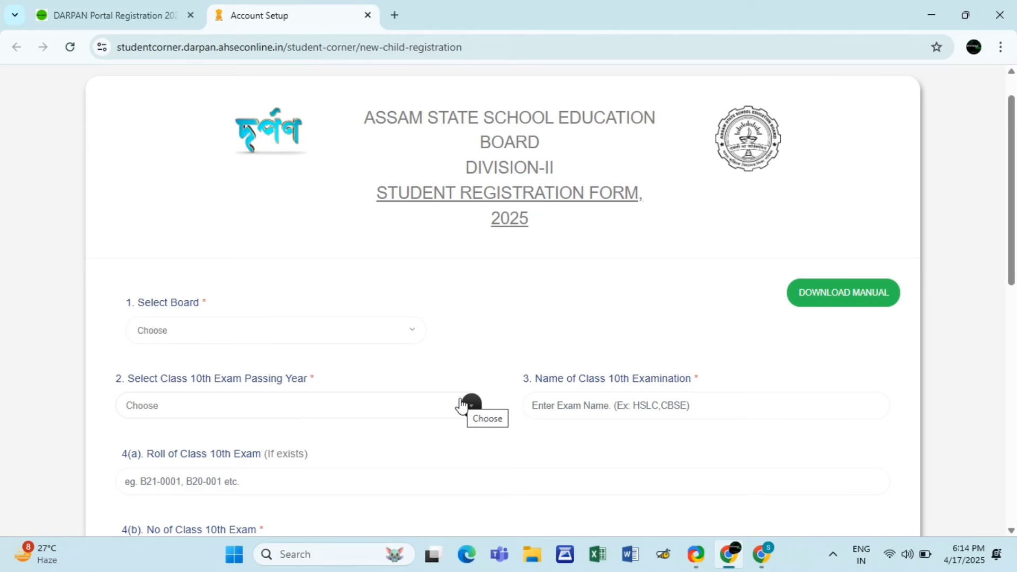
pyautogui.click(279, 336)
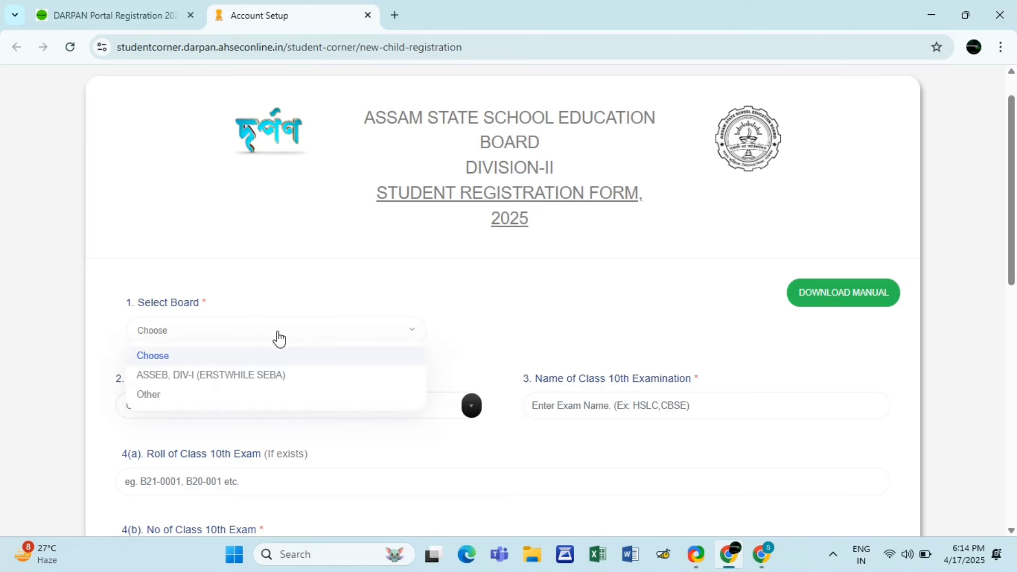
pyautogui.click(281, 376)
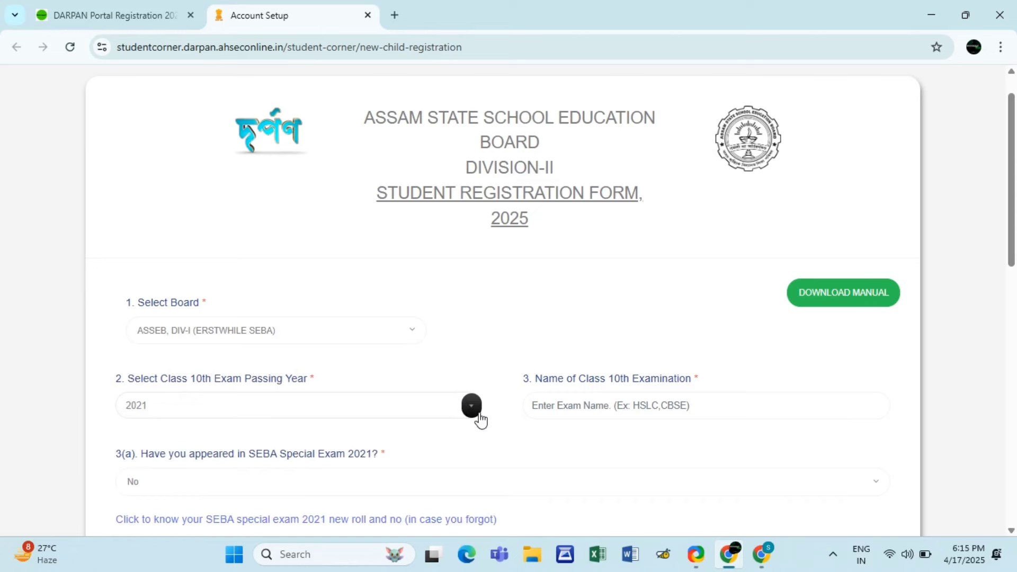
pyautogui.click(476, 418)
pyautogui.click(251, 312)
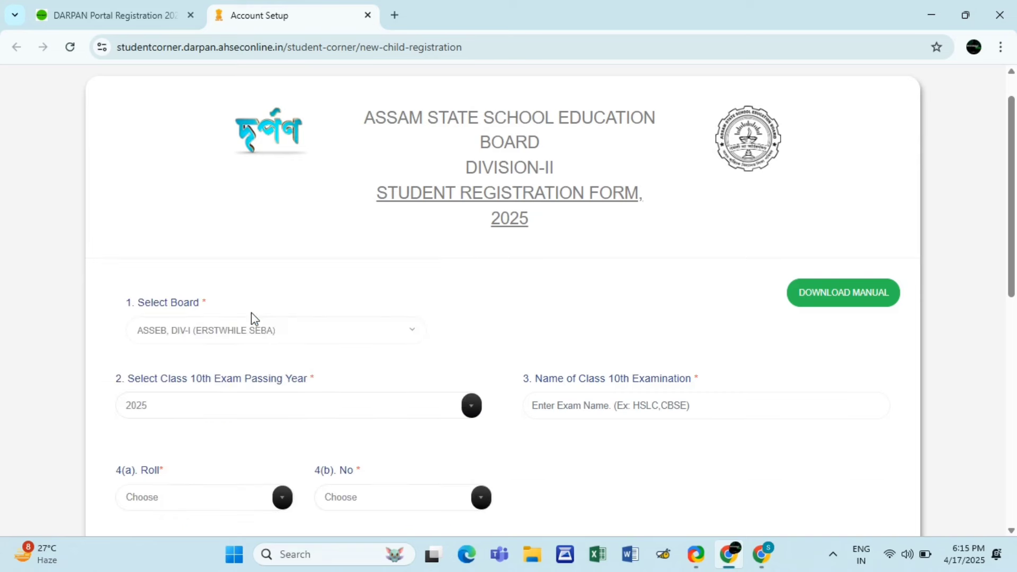
pyautogui.click(672, 413)
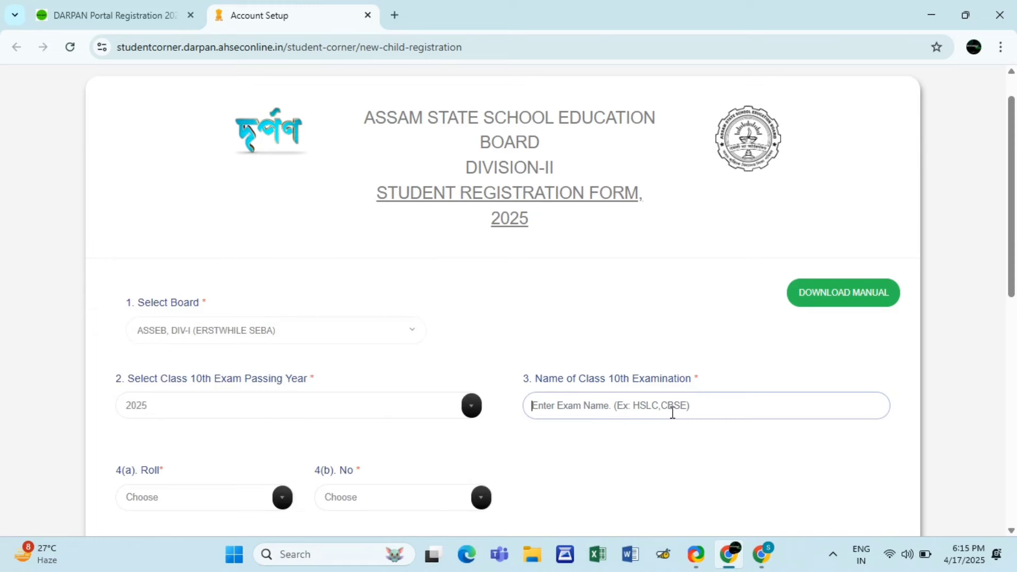
pyautogui.write('B')
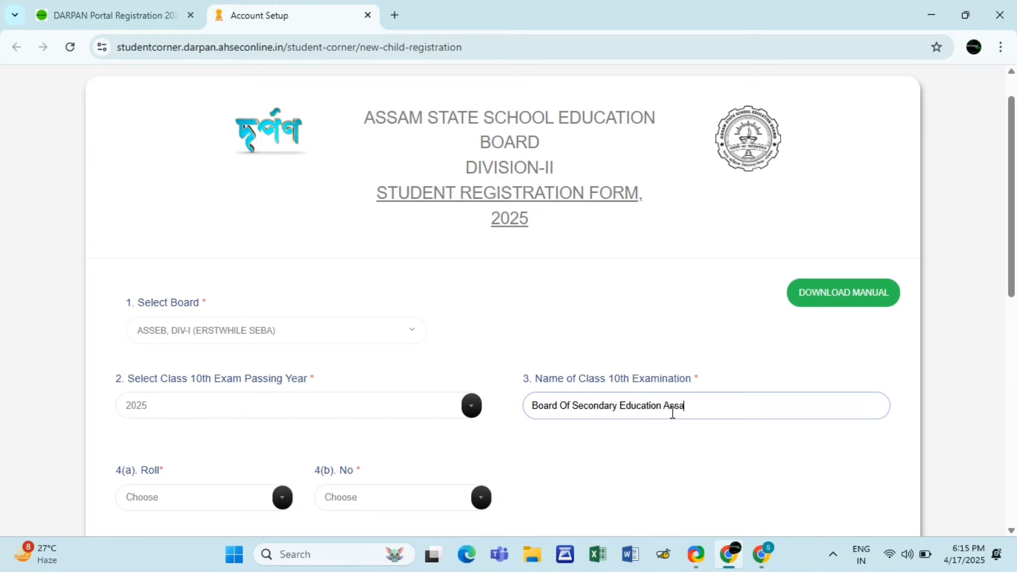
pyautogui.click(285, 503)
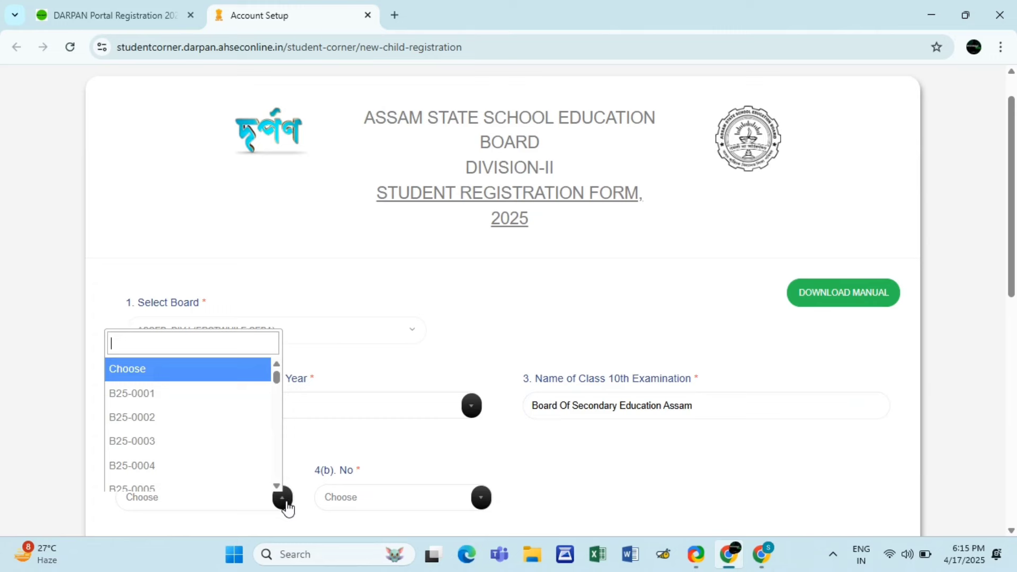
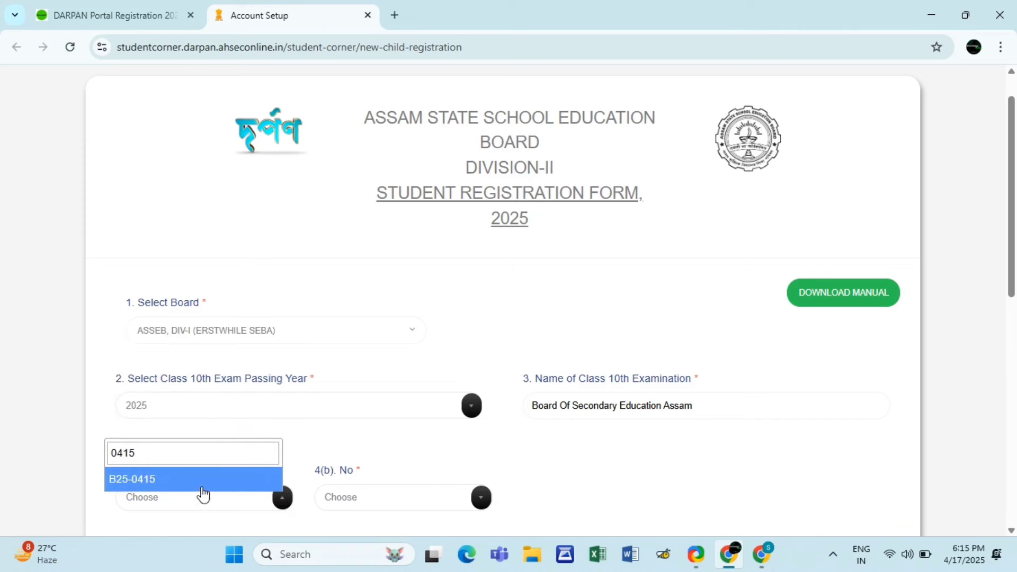
# - Pick the student's roll code and number by searching, then enter 315 marks obtained out of 600
pyautogui.click(202, 487)
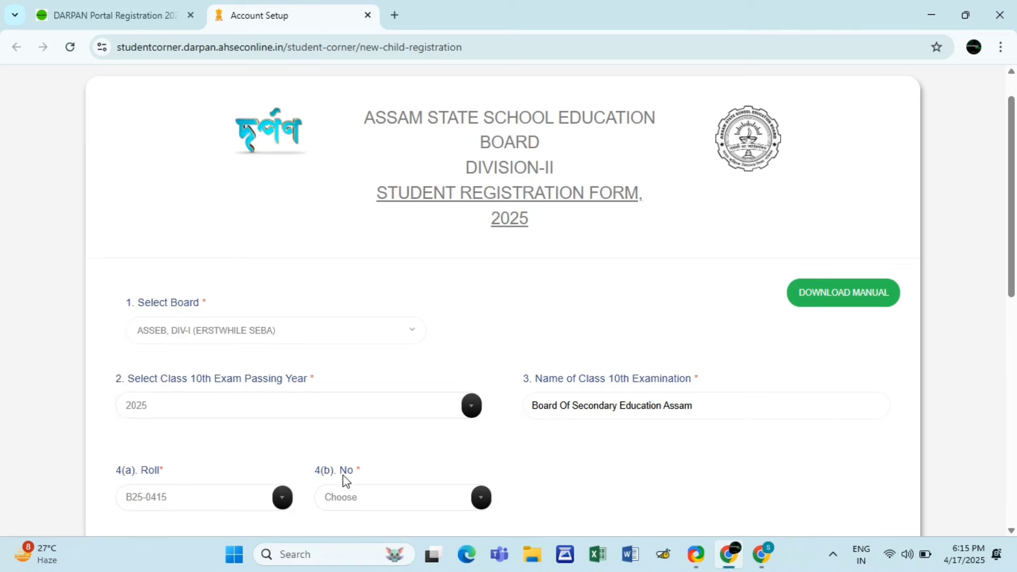
pyautogui.click(480, 501)
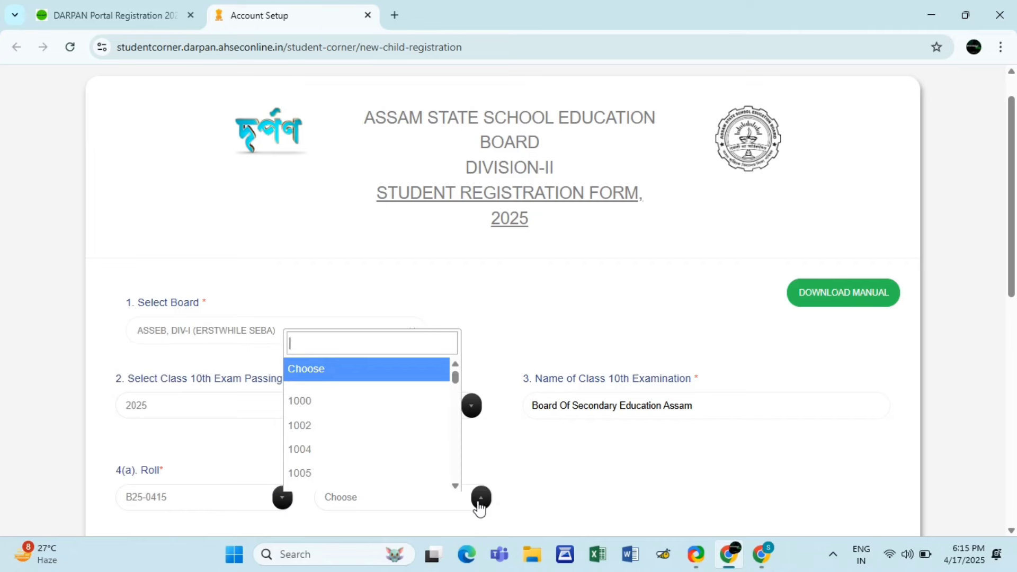
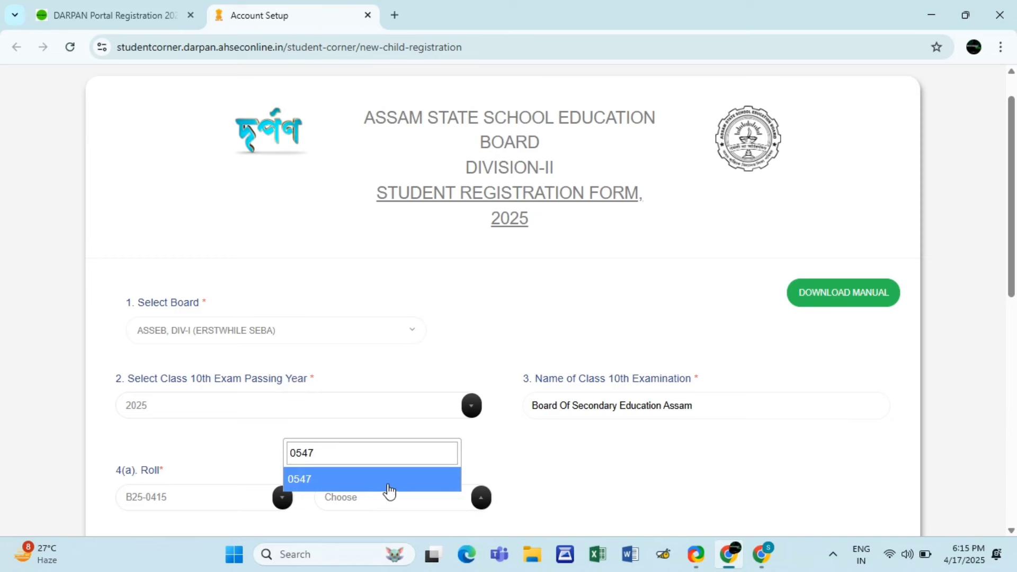
pyautogui.click(392, 483)
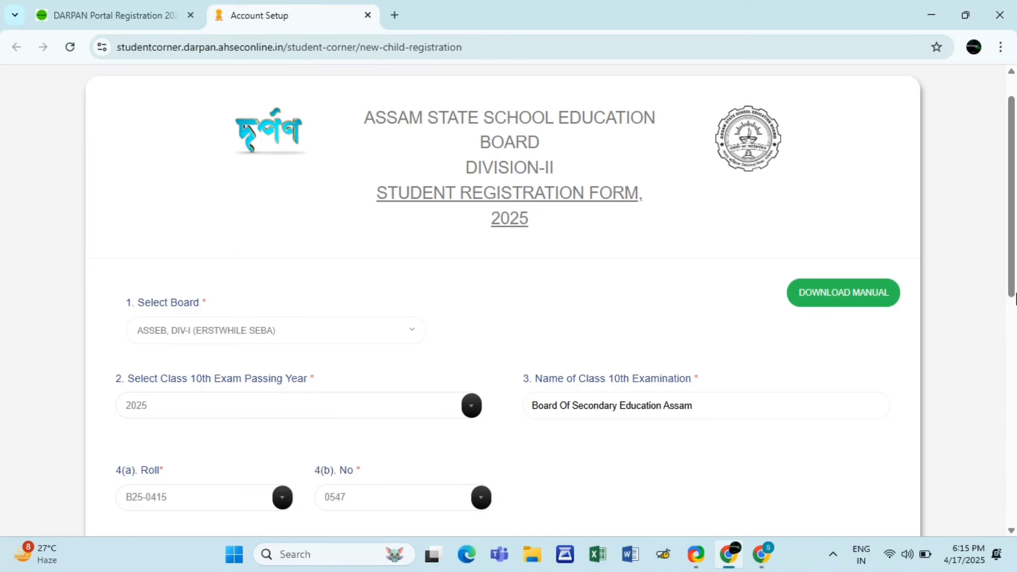
pyautogui.scroll(-3, 1012, 281)
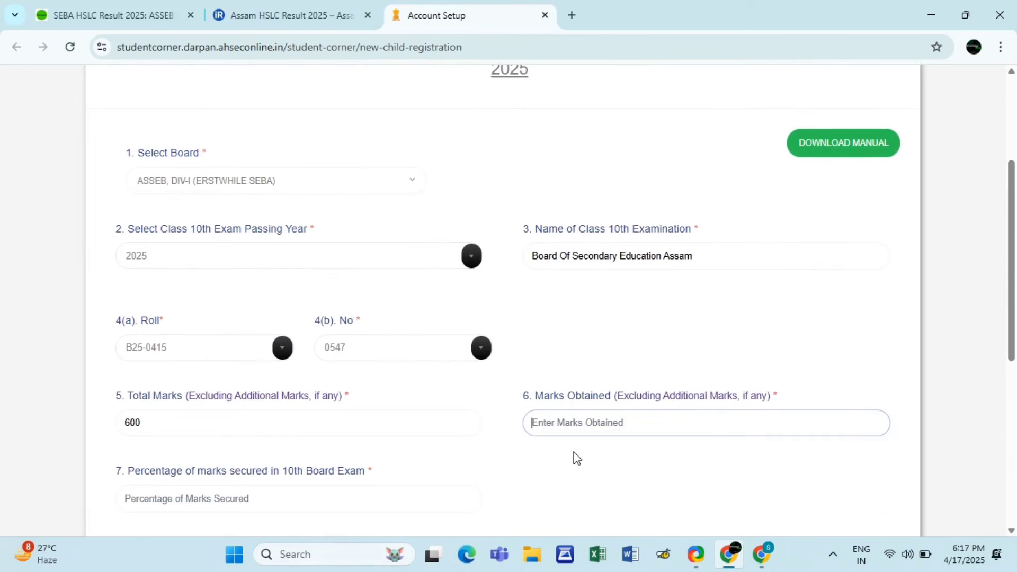
pyautogui.write('315')
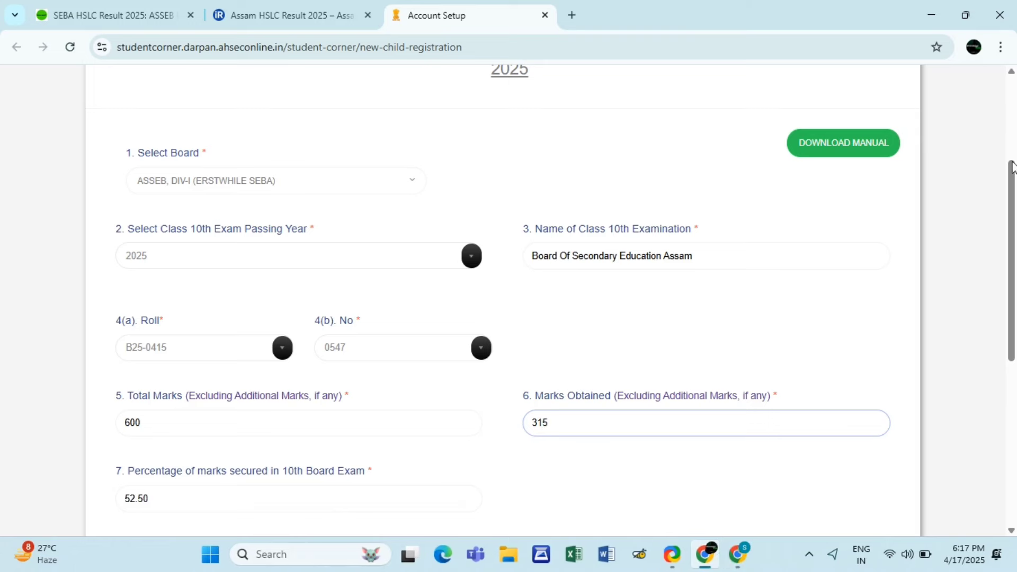
pyautogui.moveTo(1012, 187); pyautogui.dragTo(1012, 237)
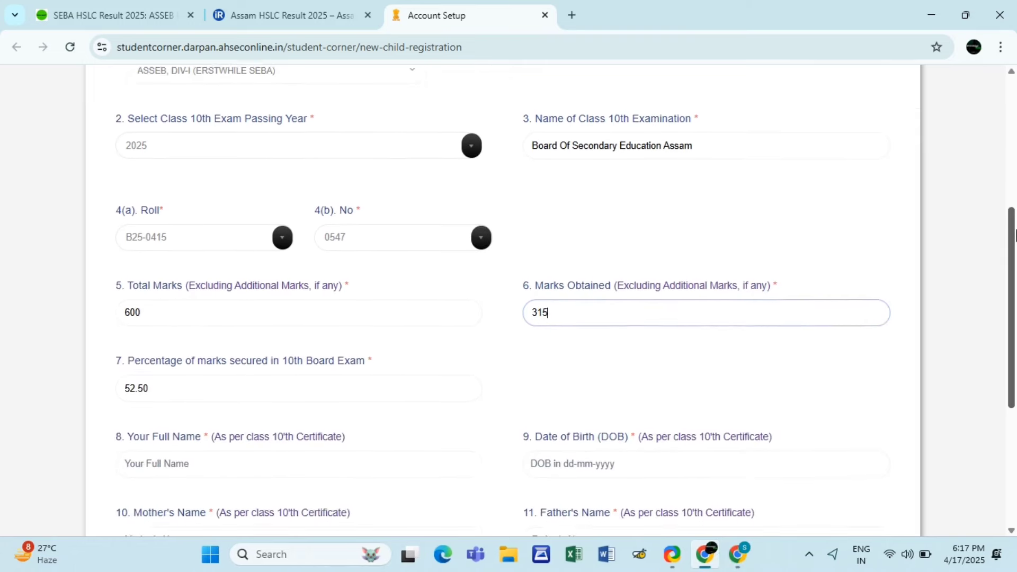
pyautogui.click(778, 349)
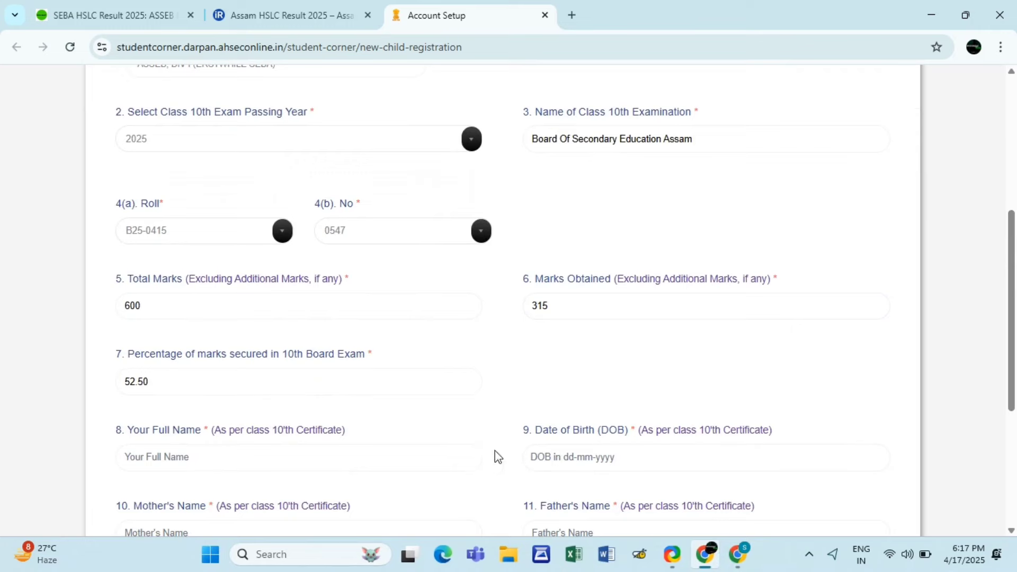
# - Paste the student's, mother's and father's names and enter birth date 01-01-2008
pyautogui.moveTo(1012, 287); pyautogui.dragTo(1015, 340)
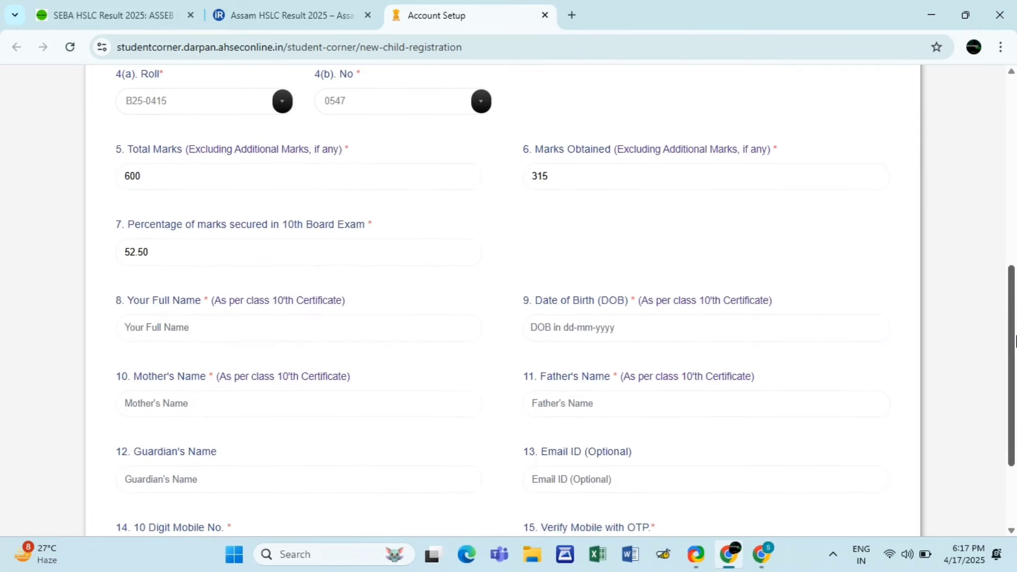
pyautogui.click(359, 327)
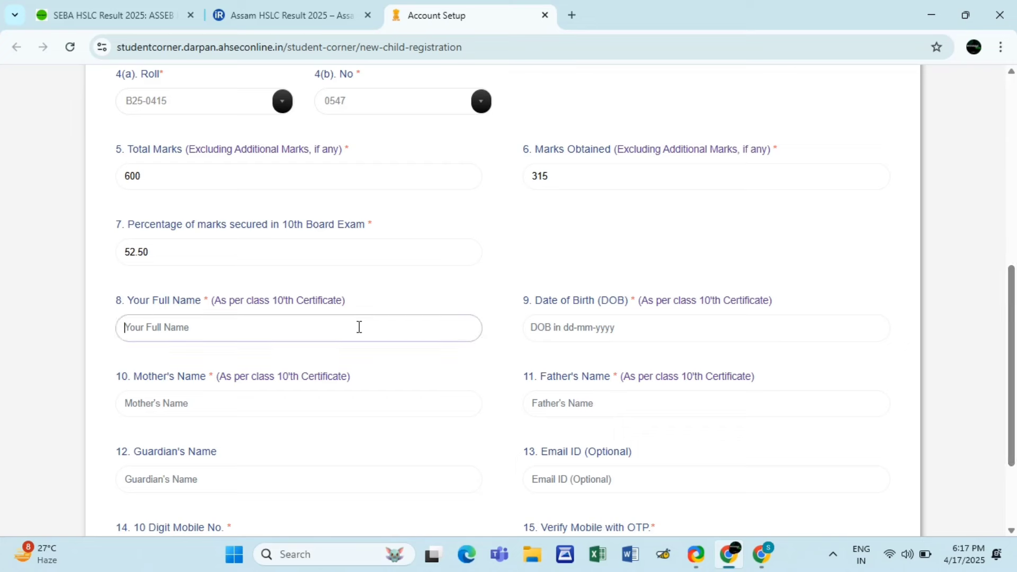
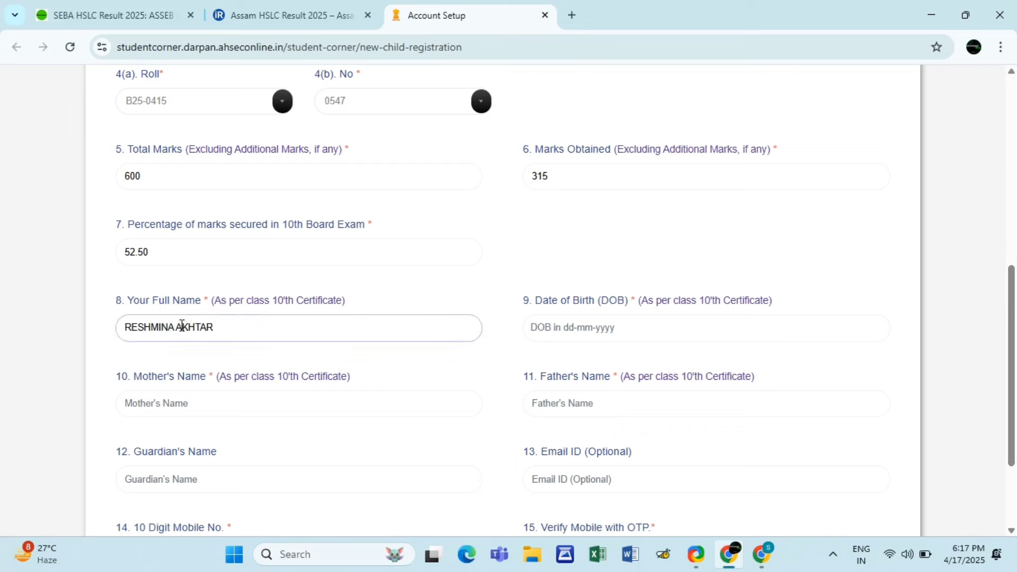
pyautogui.click(567, 332)
pyautogui.write('01')
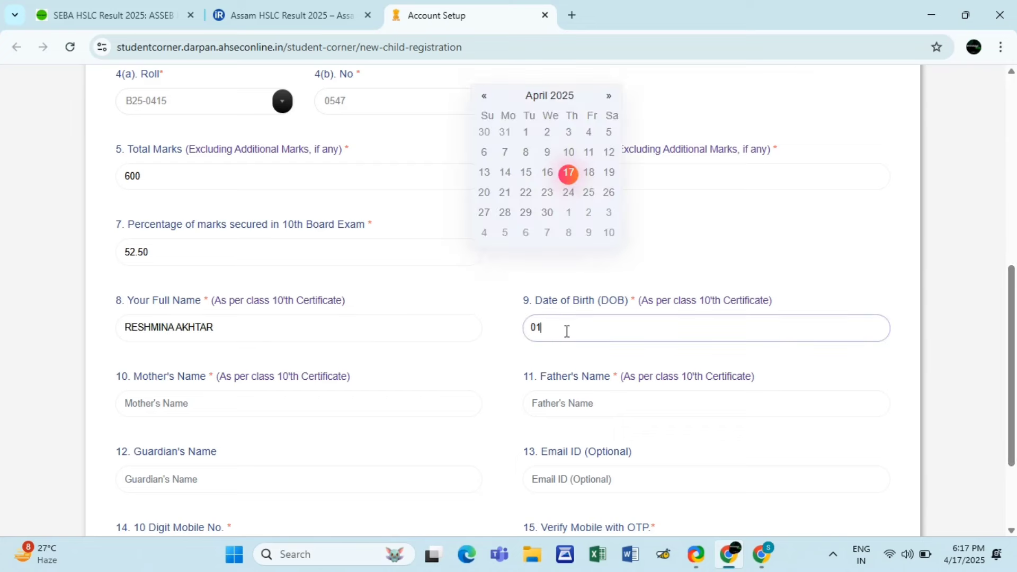
pyautogui.write('-01-2008')
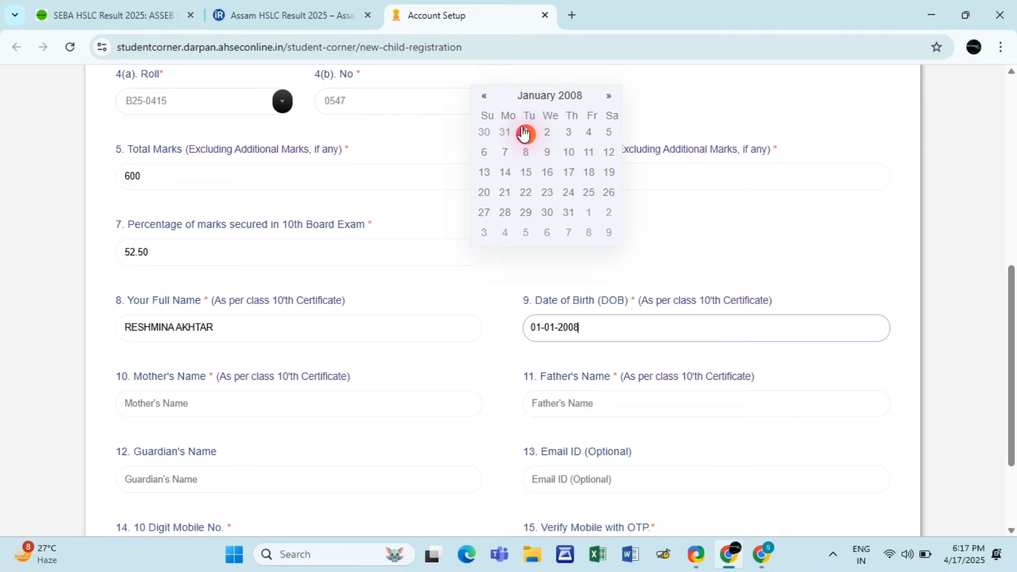
pyautogui.click(190, 405)
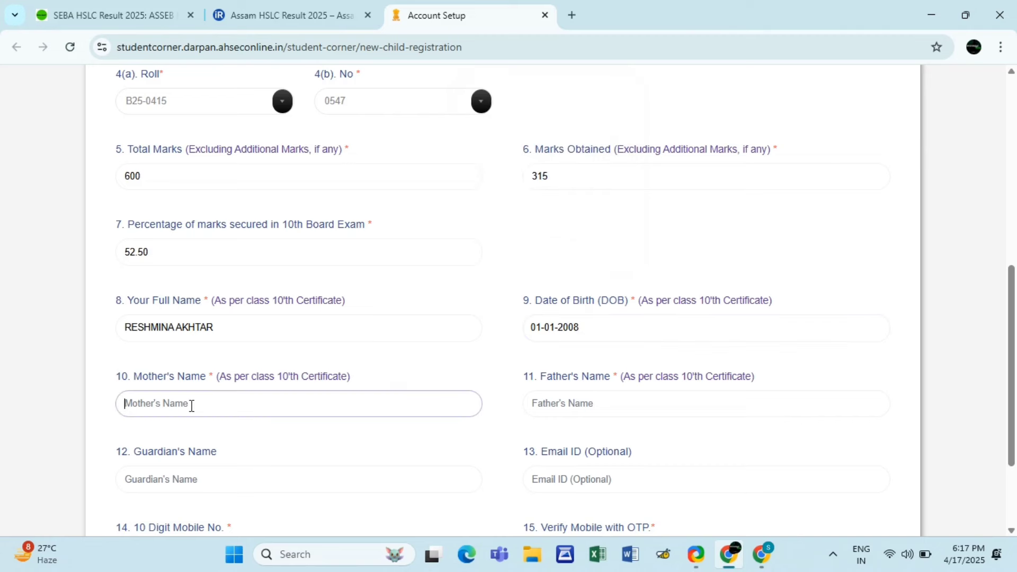
pyautogui.click(587, 400)
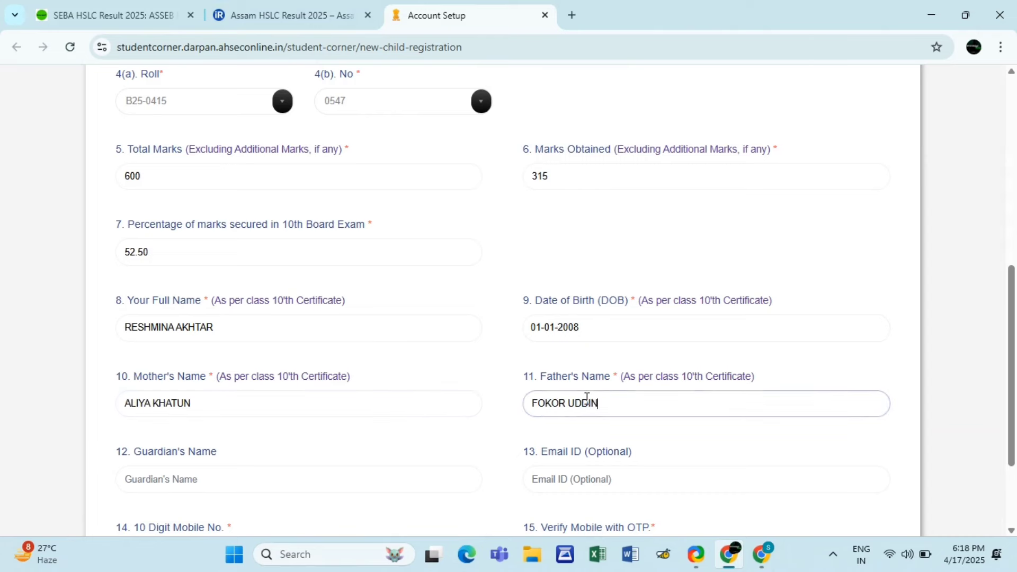
# - Fill in the guardian's name and the student's e-mail address
pyautogui.scroll(-1, 1013, 315)
pyautogui.scroll(-1, 1013, 315)
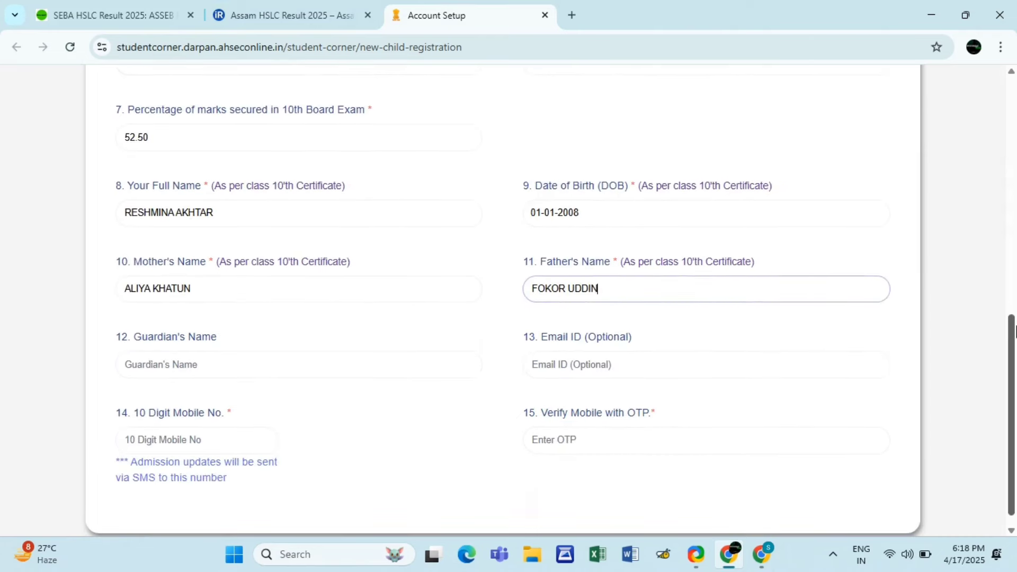
pyautogui.click(333, 364)
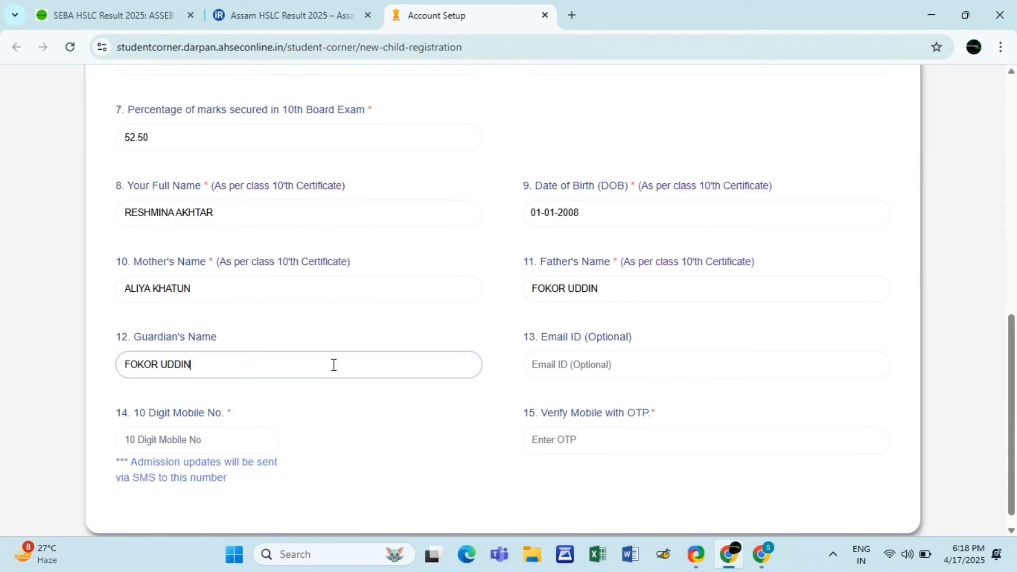
pyautogui.click(548, 356)
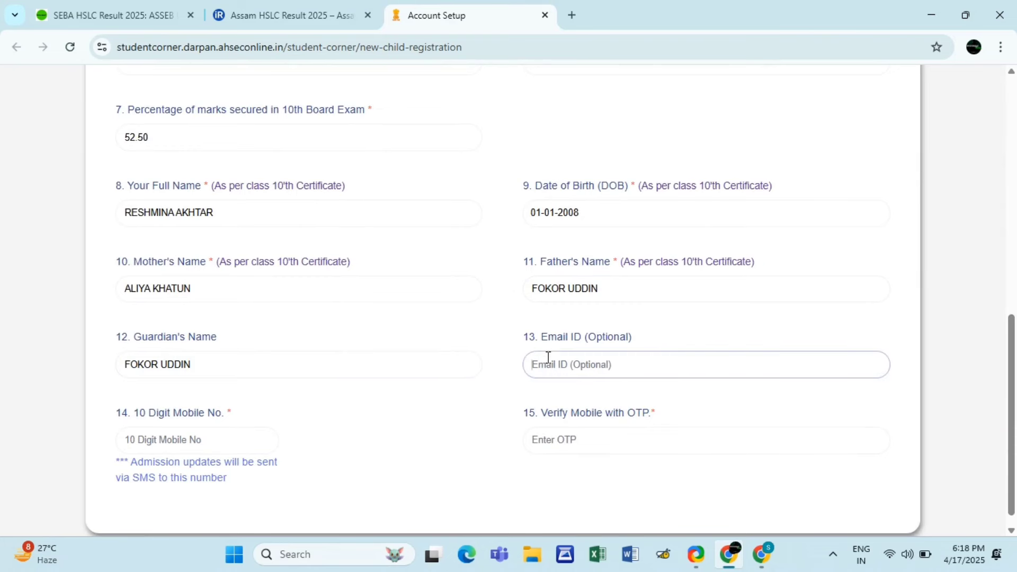
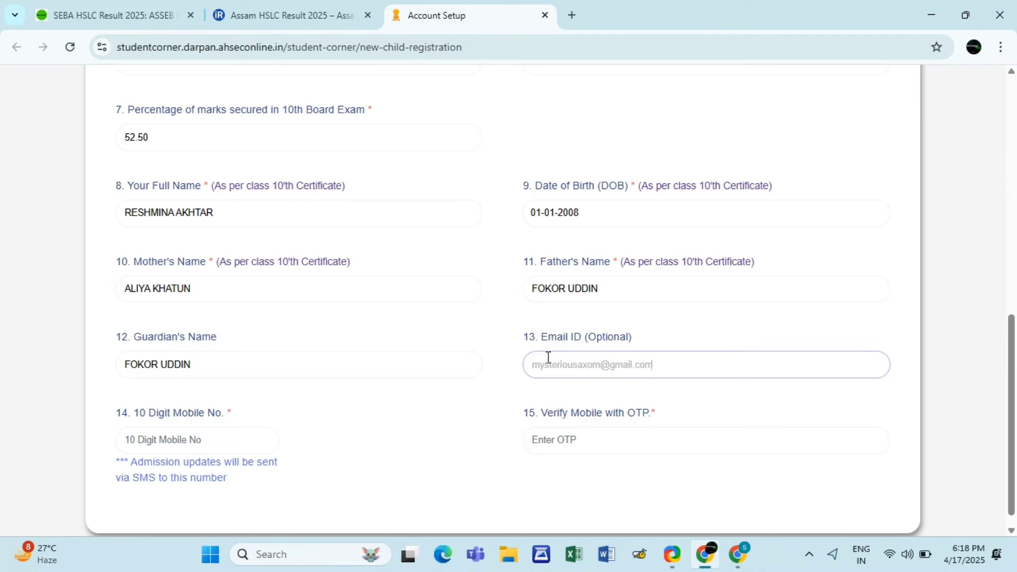
# - Enter the student's mobile number, request an OTP, and type the received code to verify it
pyautogui.click(247, 443)
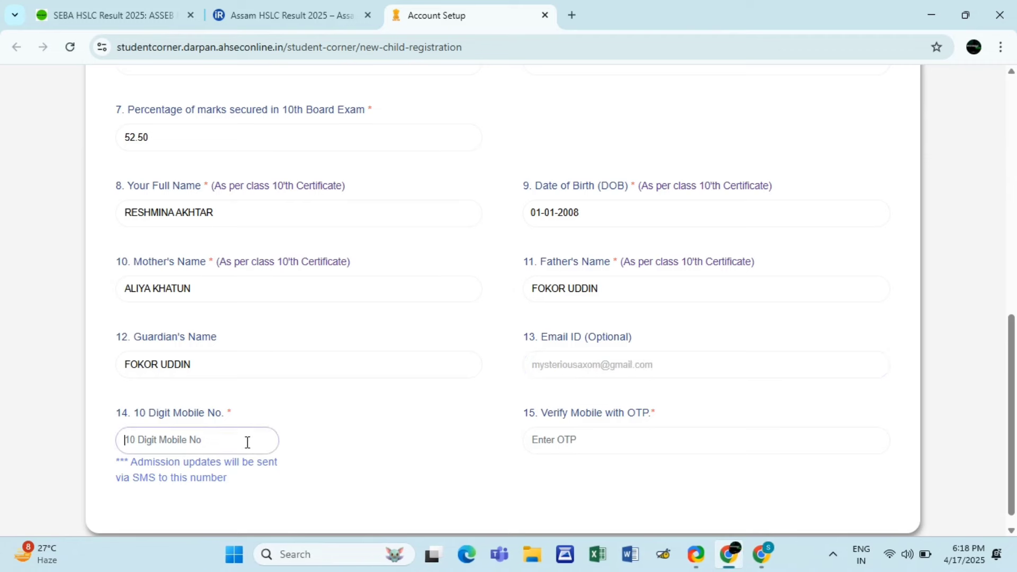
pyautogui.write('??????')
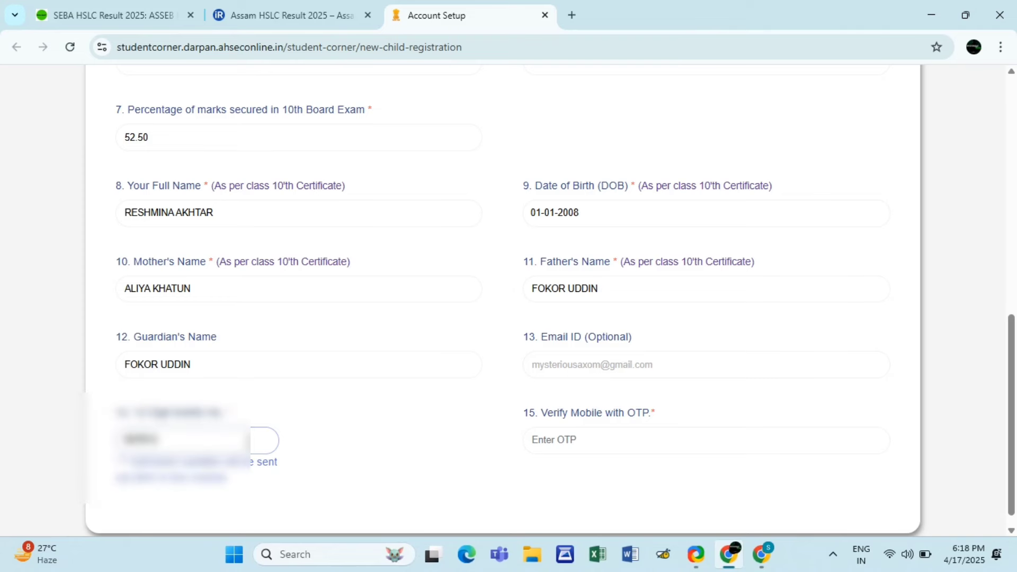
pyautogui.write('????')
pyautogui.click(329, 437)
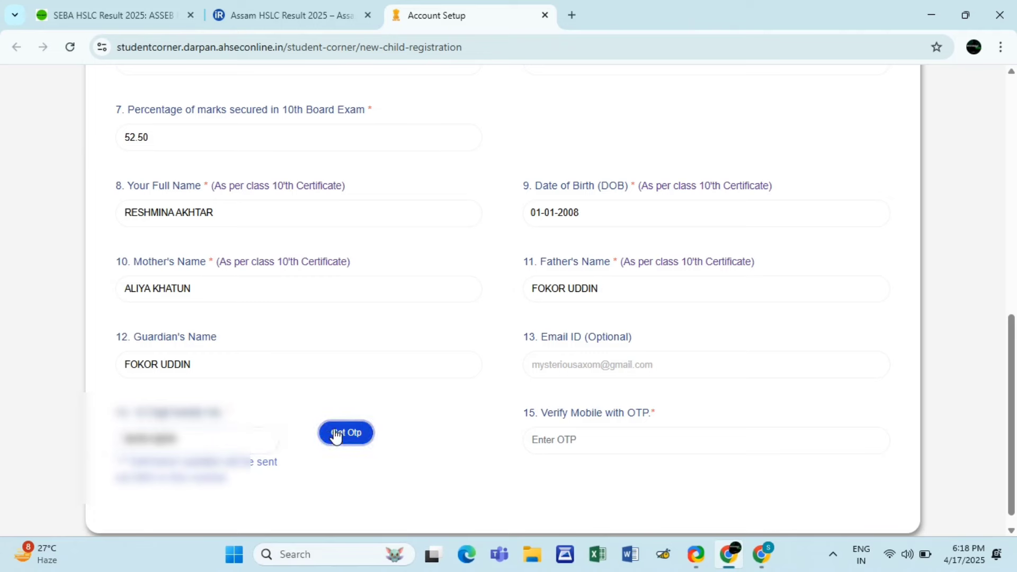
pyautogui.click(576, 442)
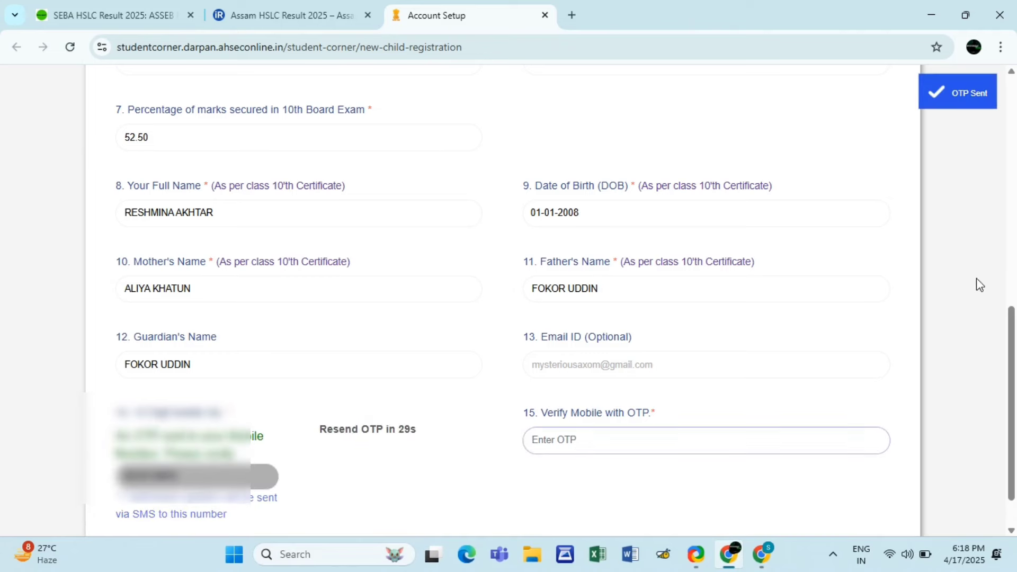
pyautogui.scroll(-1, 448, 412)
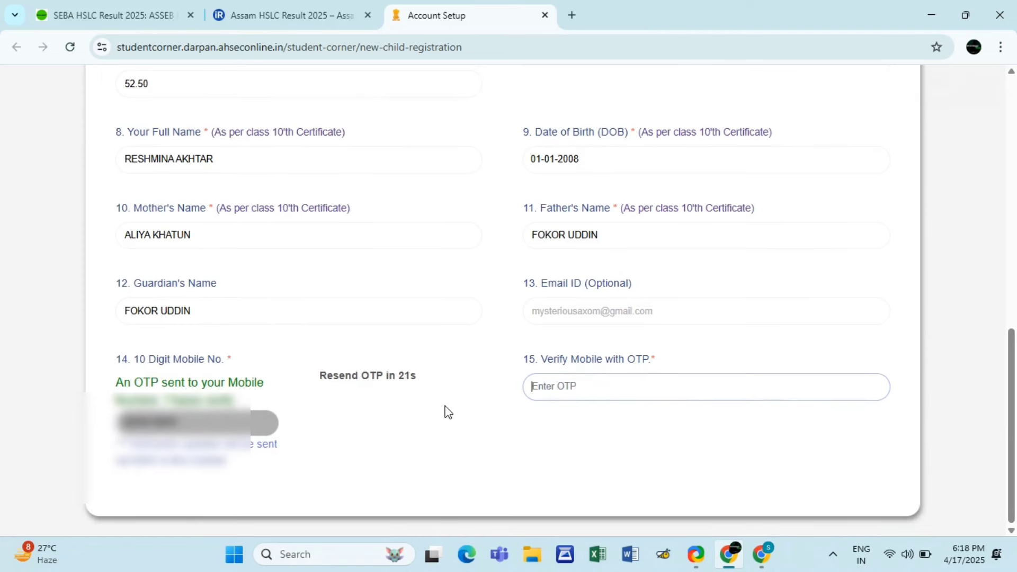
pyautogui.write('9')
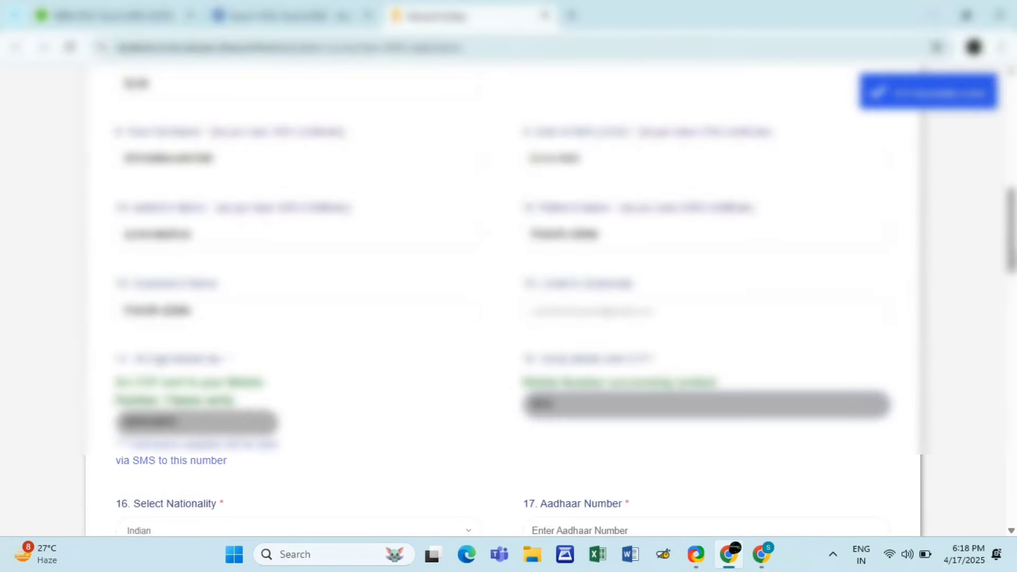
# - Enter the student's Aadhaar number and begin typing the communication address lines
pyautogui.scroll(-4, 601, 375)
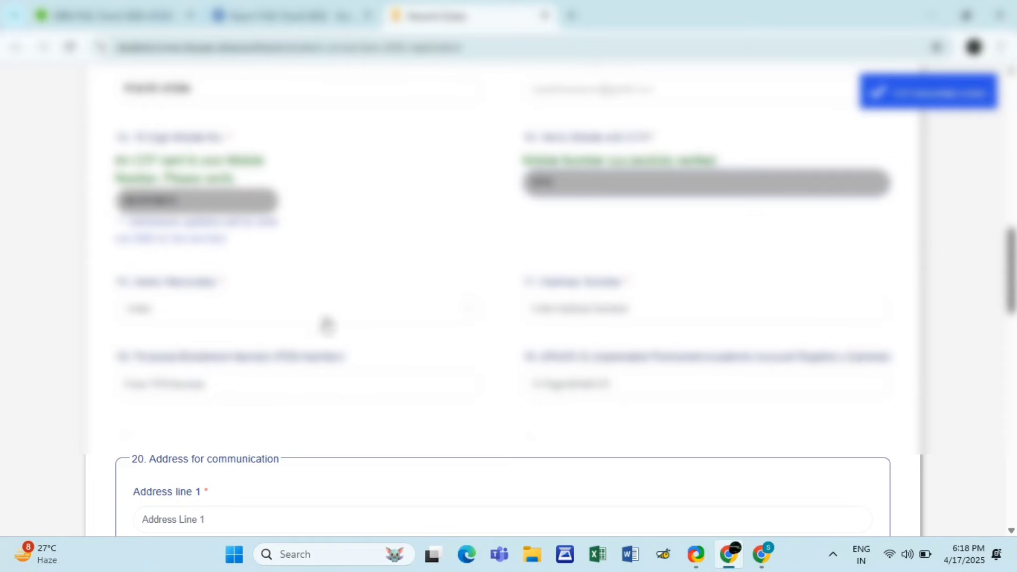
pyautogui.click(570, 306)
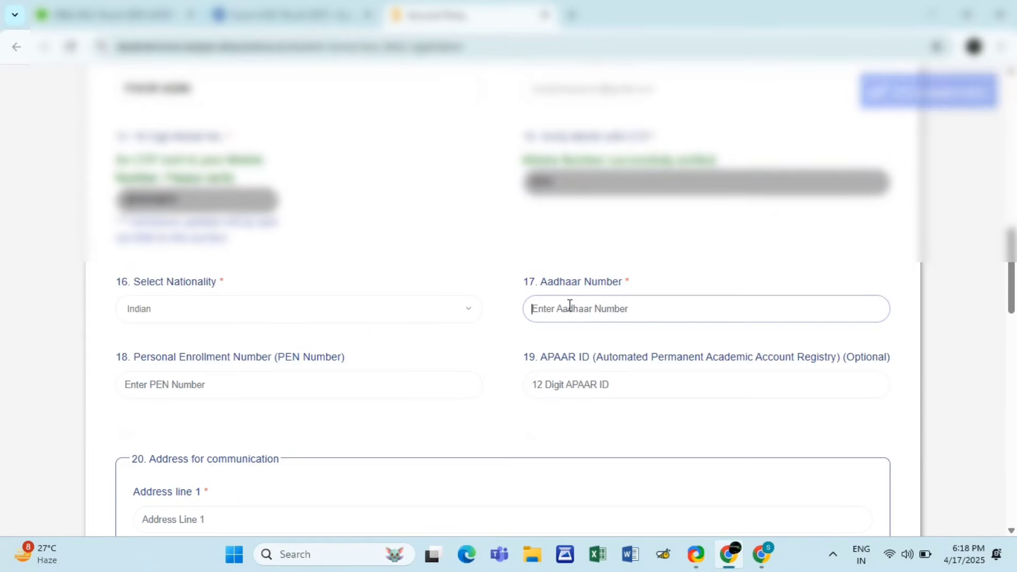
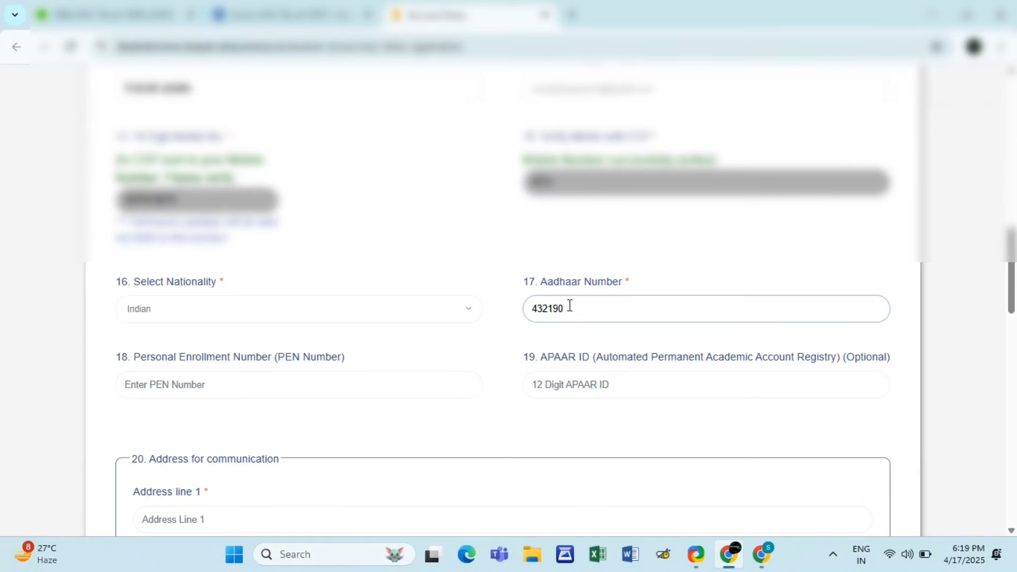
pyautogui.click(401, 393)
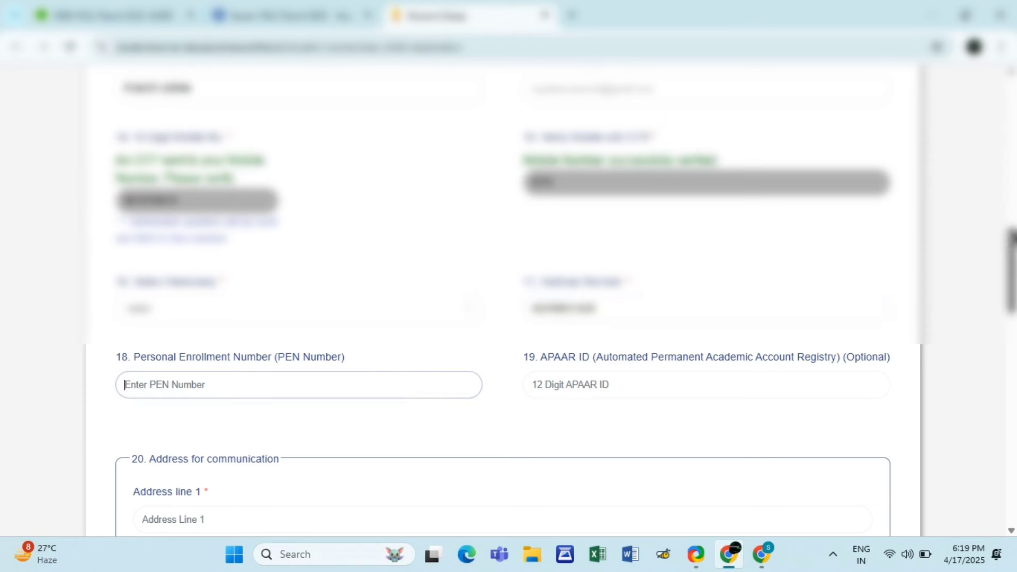
pyautogui.moveTo(1012, 254); pyautogui.dragTo(1012, 265)
pyautogui.scroll(-2, 1012, 265)
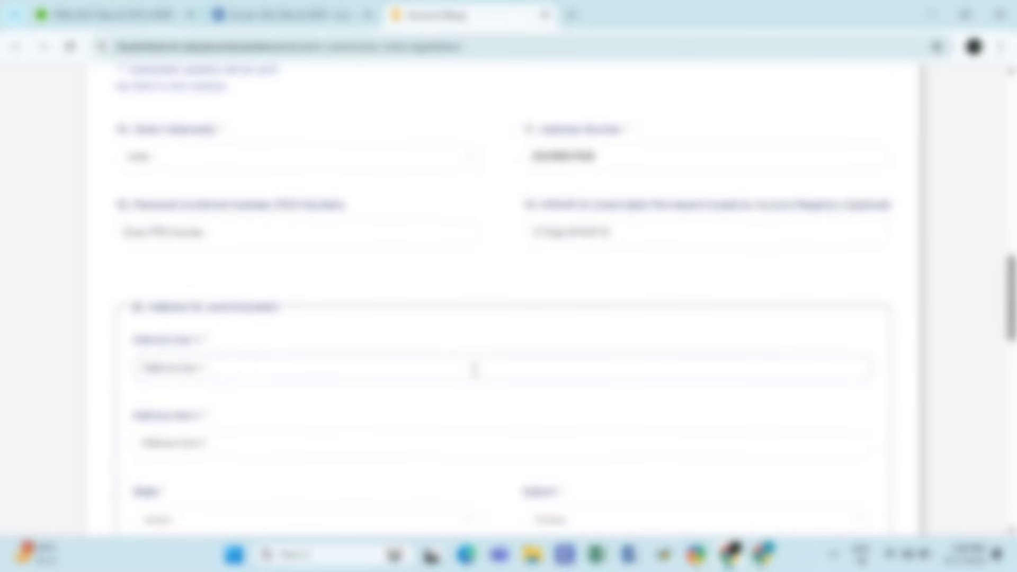
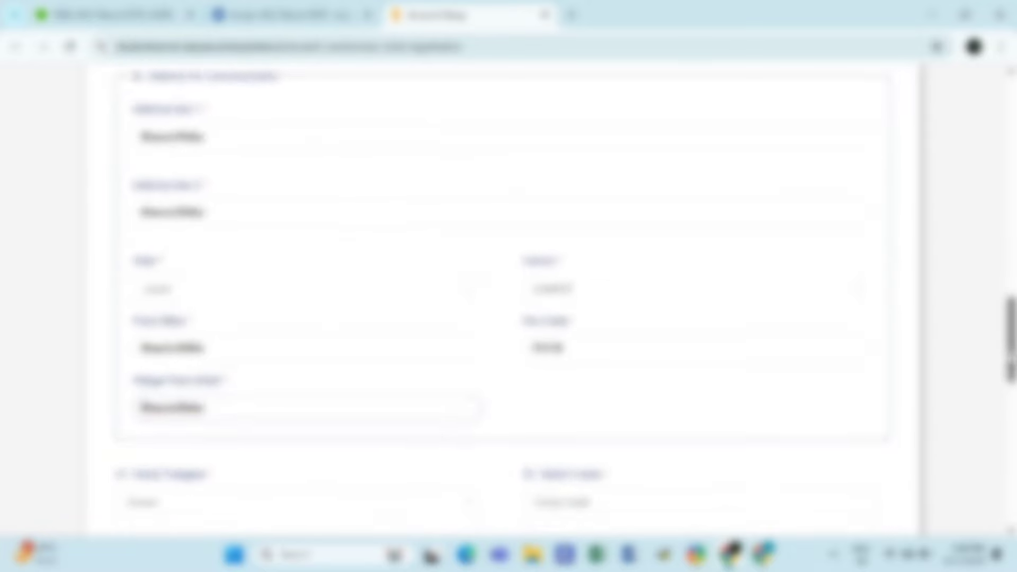
# - Set religion to ISLAM and caste to GENERAL
pyautogui.moveTo(1015, 359); pyautogui.dragTo(1014, 375)
pyautogui.scroll(-1, 652, 318)
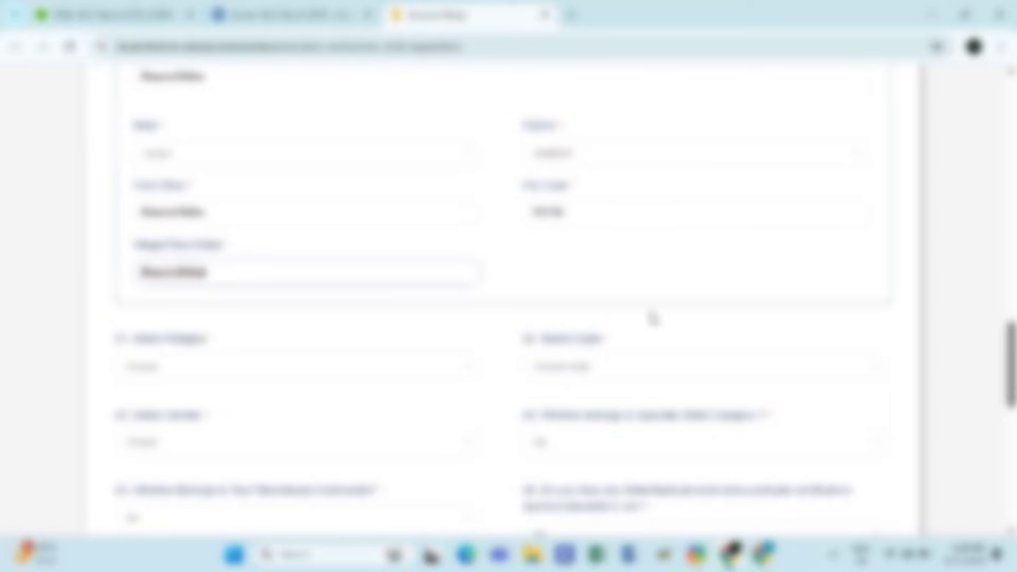
pyautogui.click(399, 369)
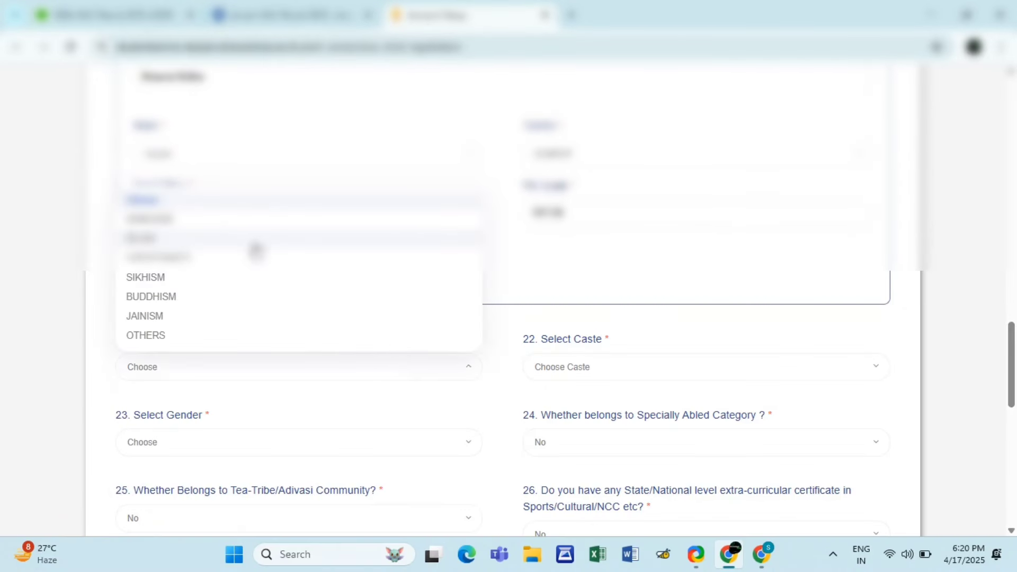
pyautogui.click(258, 241)
pyautogui.click(564, 379)
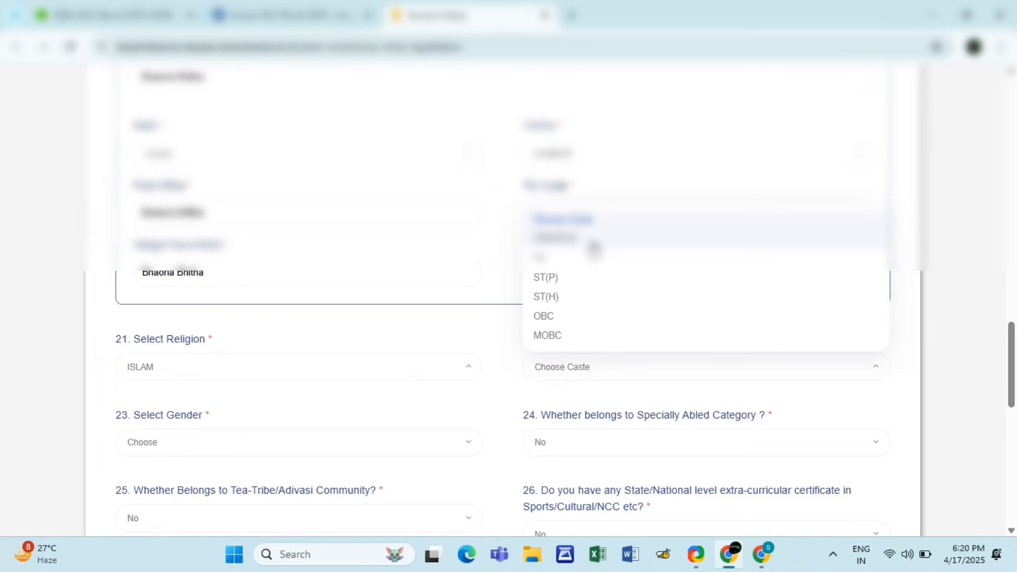
pyautogui.click(590, 241)
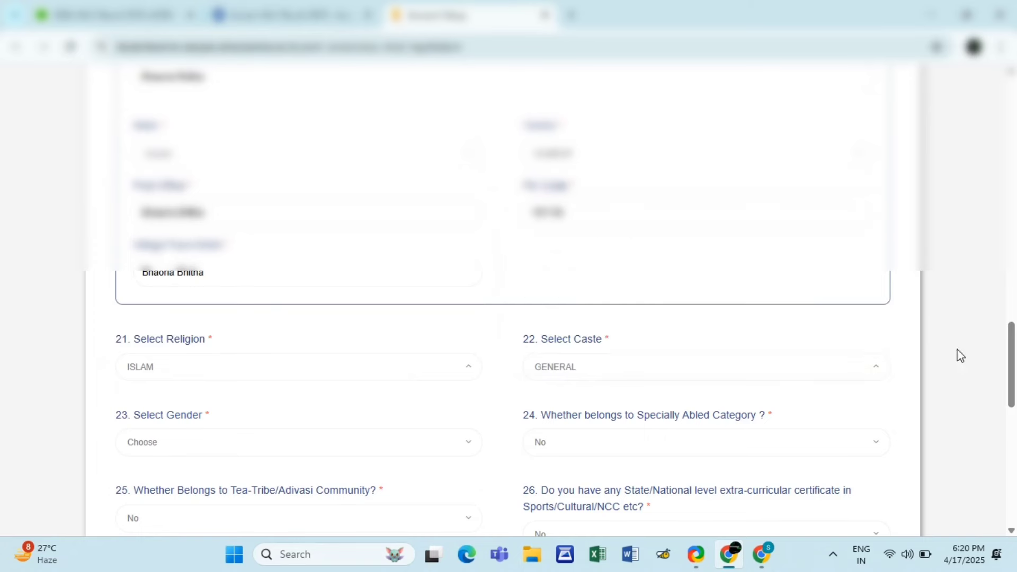
# - Set gender Female, specially abled No, and category BPL (Below Poverty Line)
pyautogui.moveTo(1013, 350); pyautogui.dragTo(1014, 383)
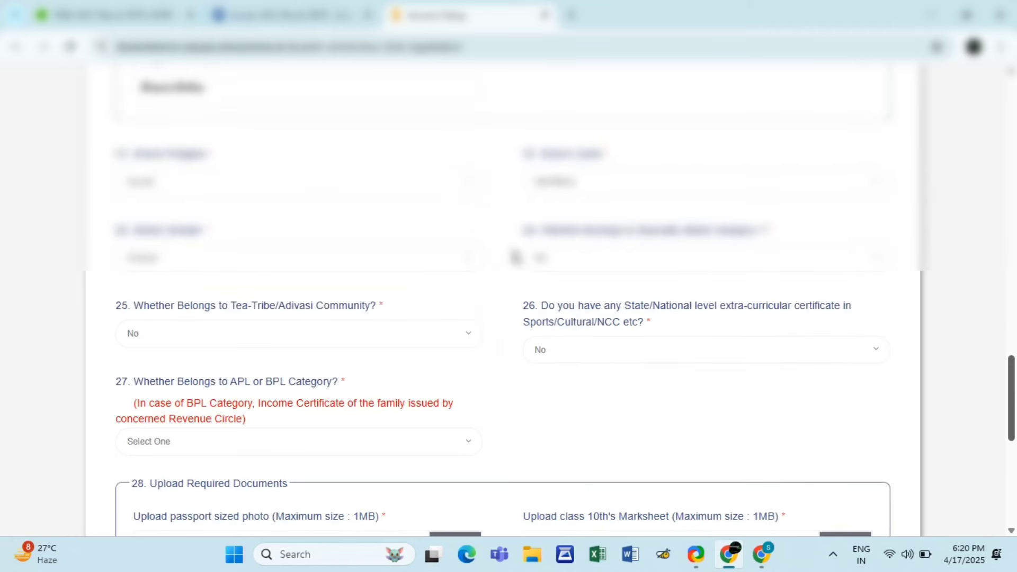
pyautogui.click(440, 273)
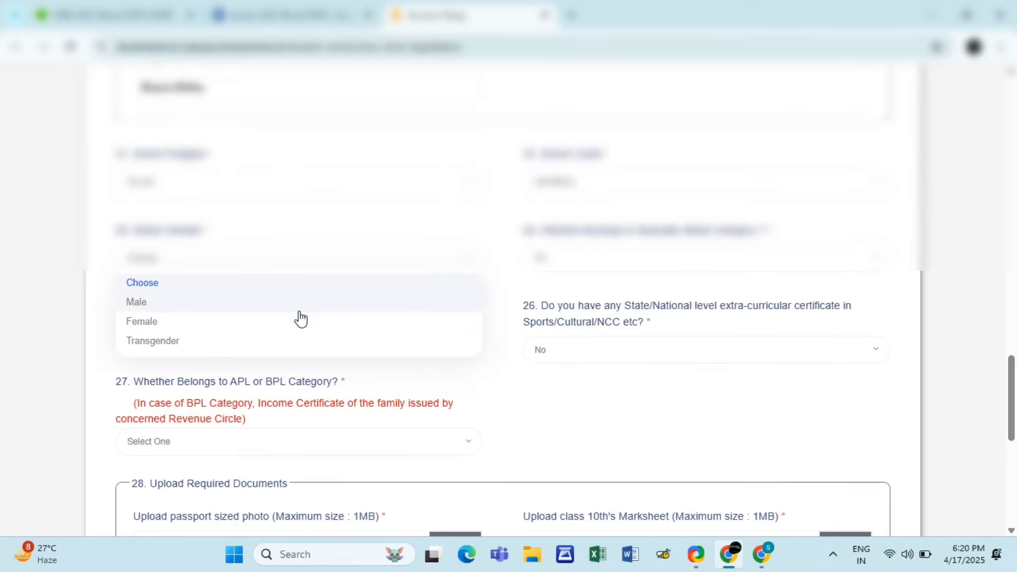
pyautogui.click(297, 322)
pyautogui.click(595, 268)
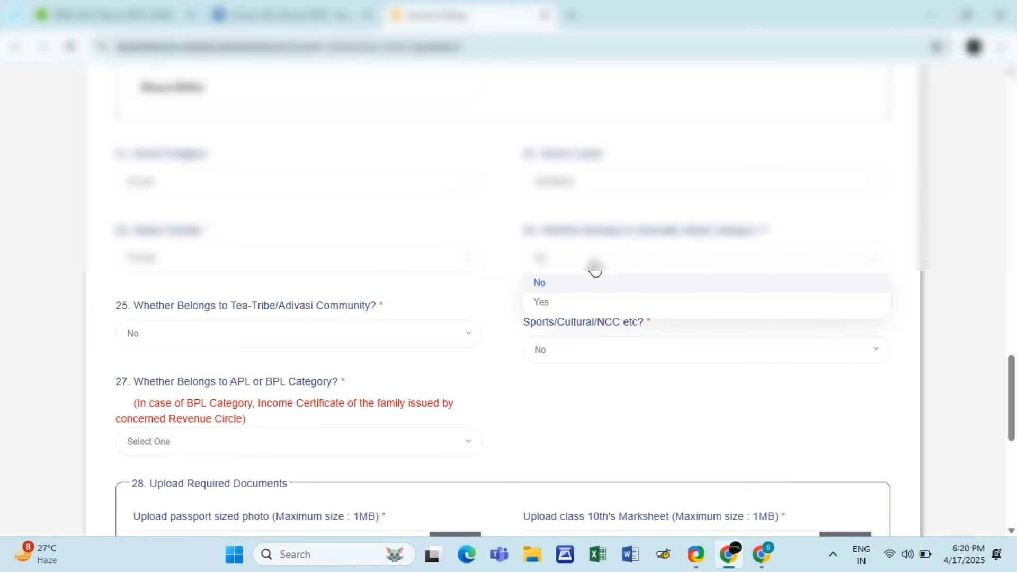
pyautogui.click(587, 283)
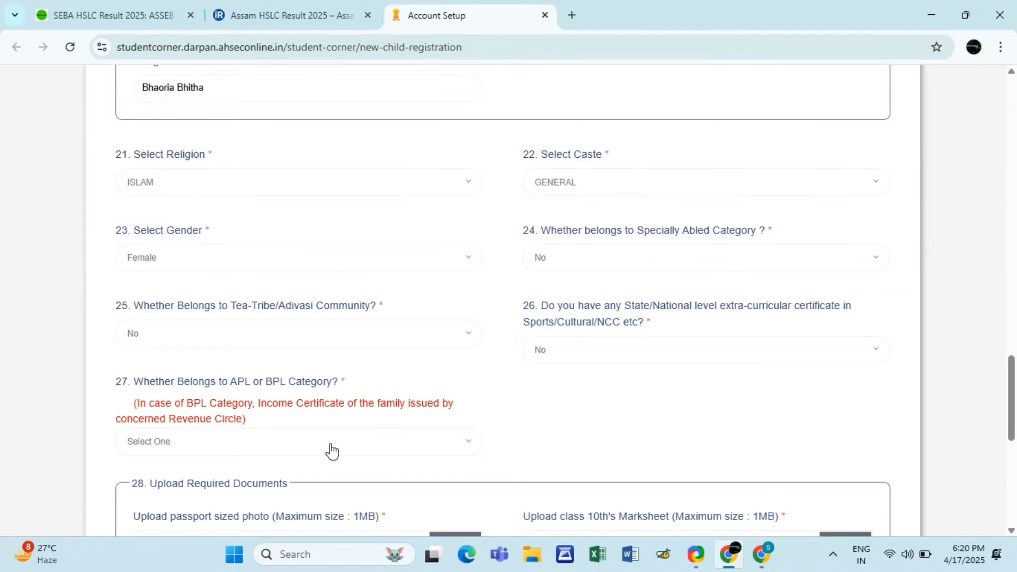
pyautogui.click(366, 451)
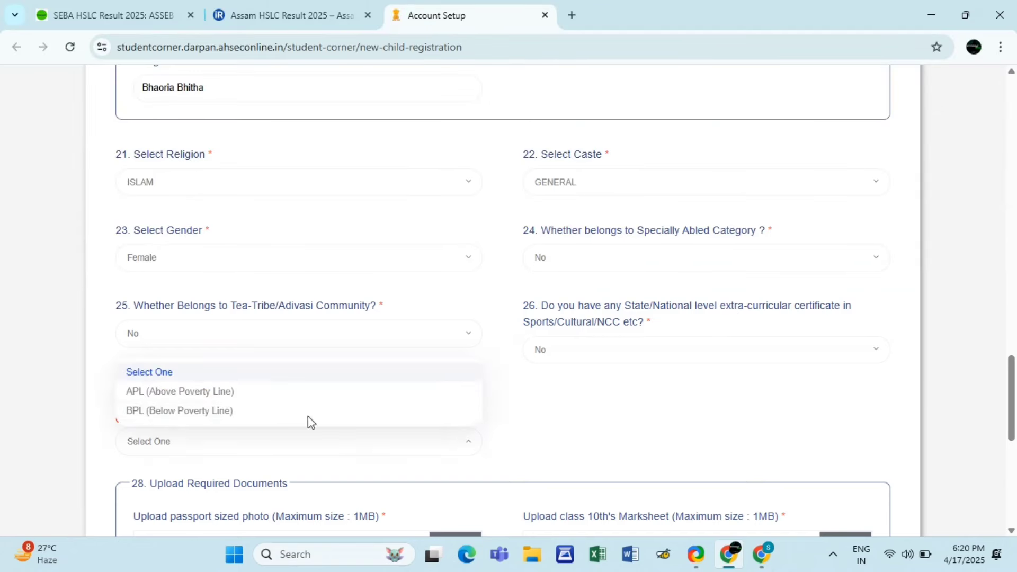
pyautogui.click(238, 412)
pyautogui.scroll(-4, 1014, 361)
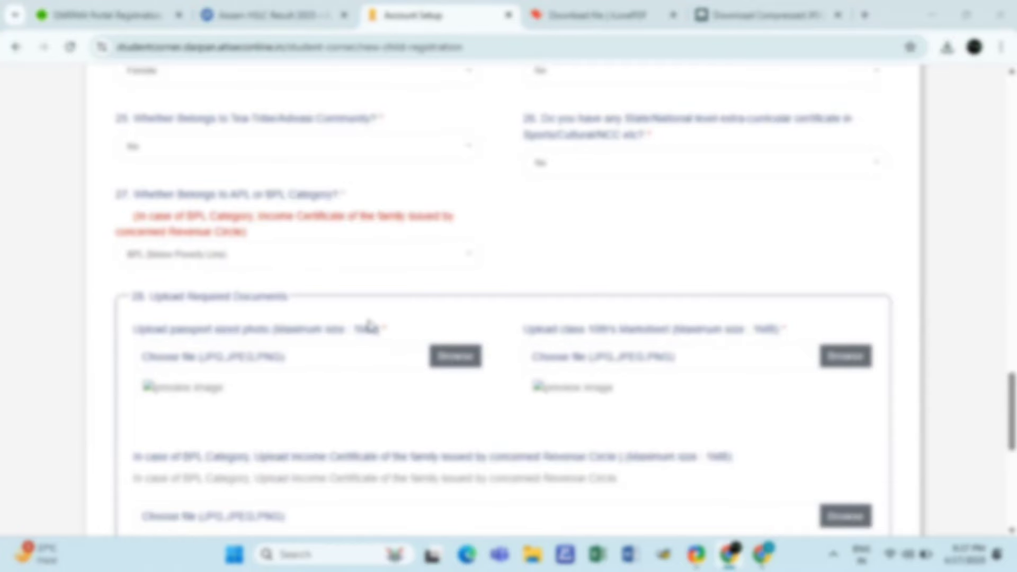
# - Upload the passport photo and the Class 10th marksheet images from Downloads
pyautogui.click(370, 326)
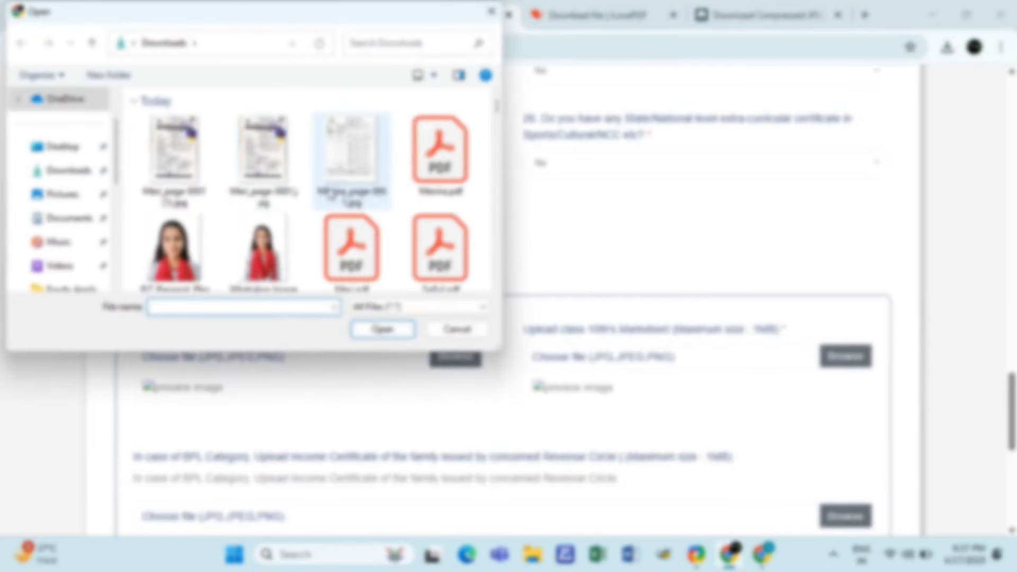
pyautogui.click(175, 244)
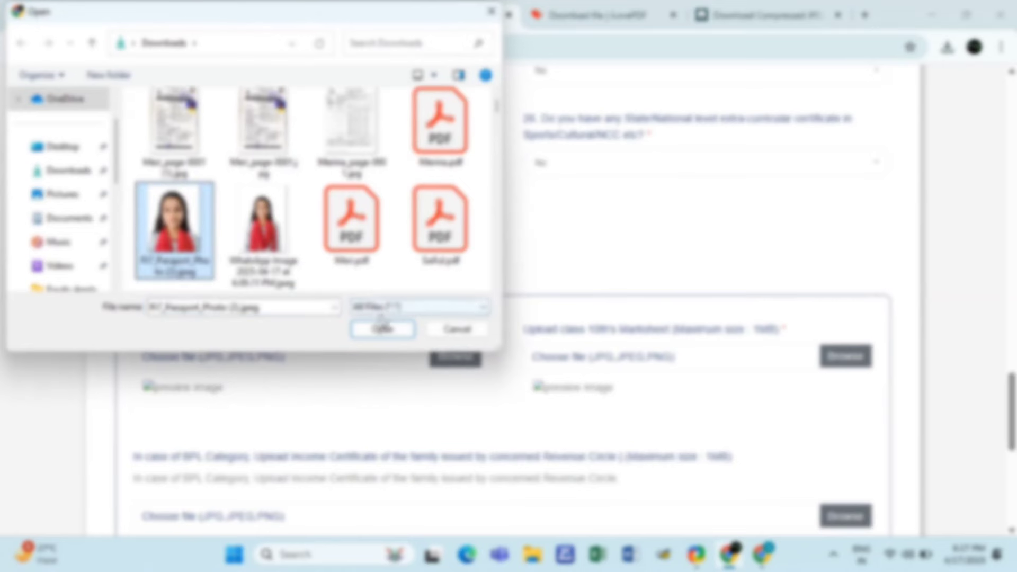
pyautogui.click(382, 328)
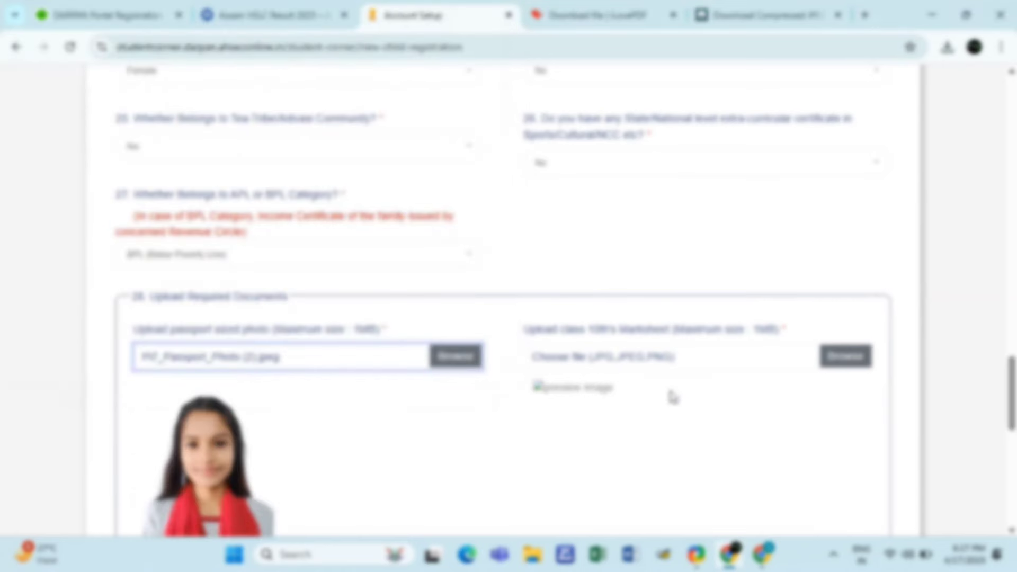
pyautogui.click(842, 355)
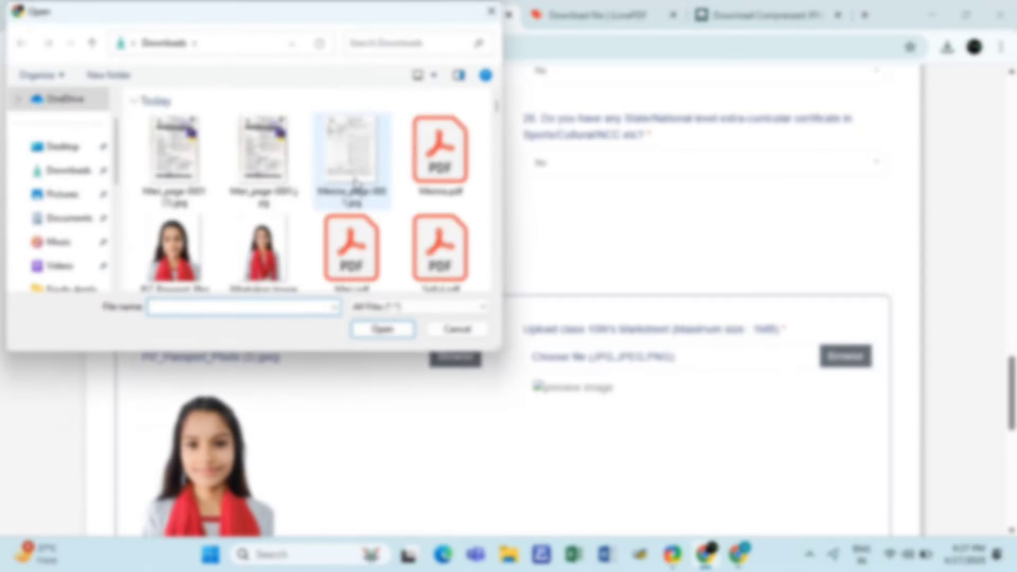
pyautogui.click(354, 183)
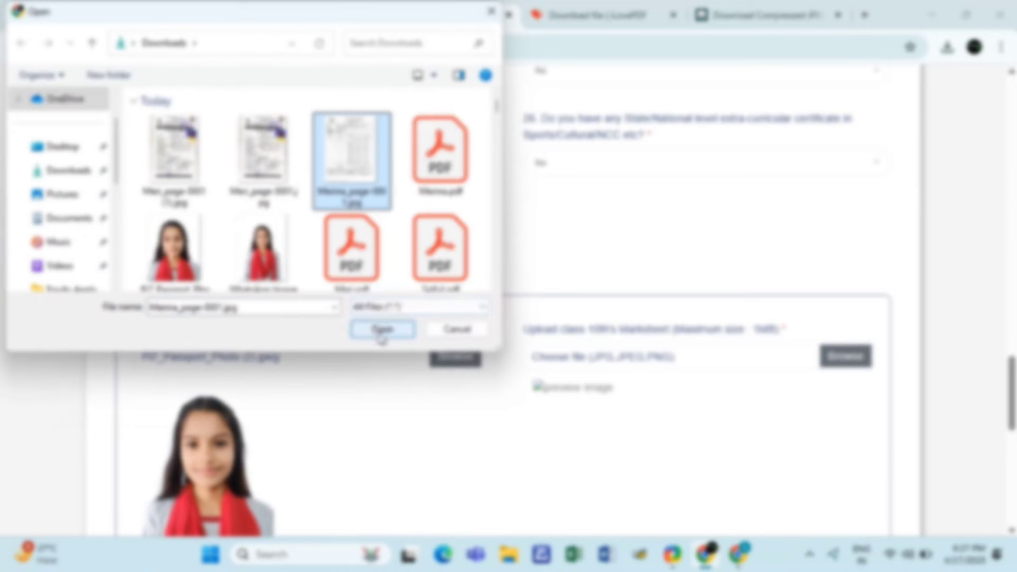
pyautogui.click(382, 329)
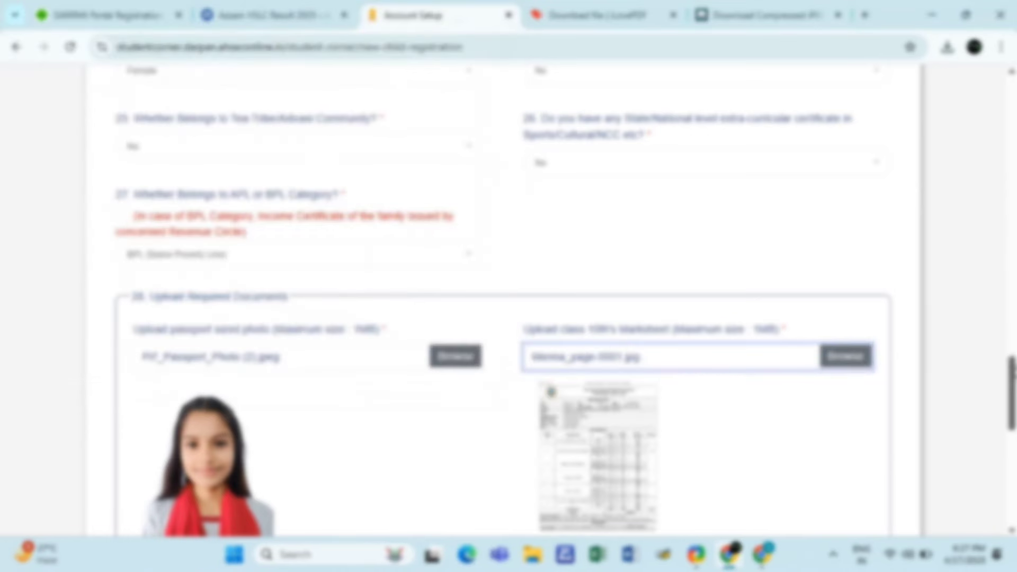
# - Choose the first image in Downloads as the income certificate file
pyautogui.scroll(-5, 598, 405)
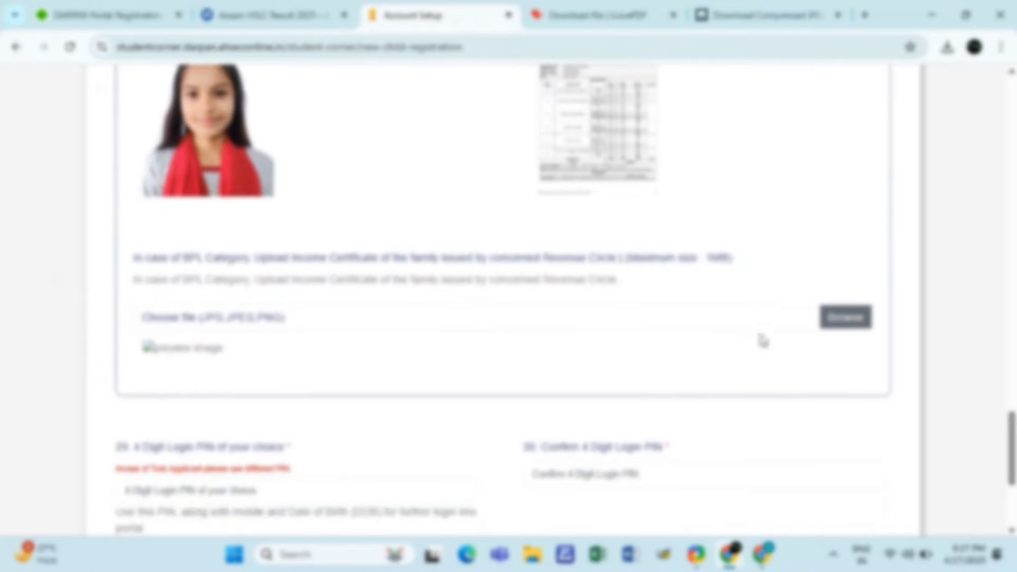
pyautogui.click(845, 316)
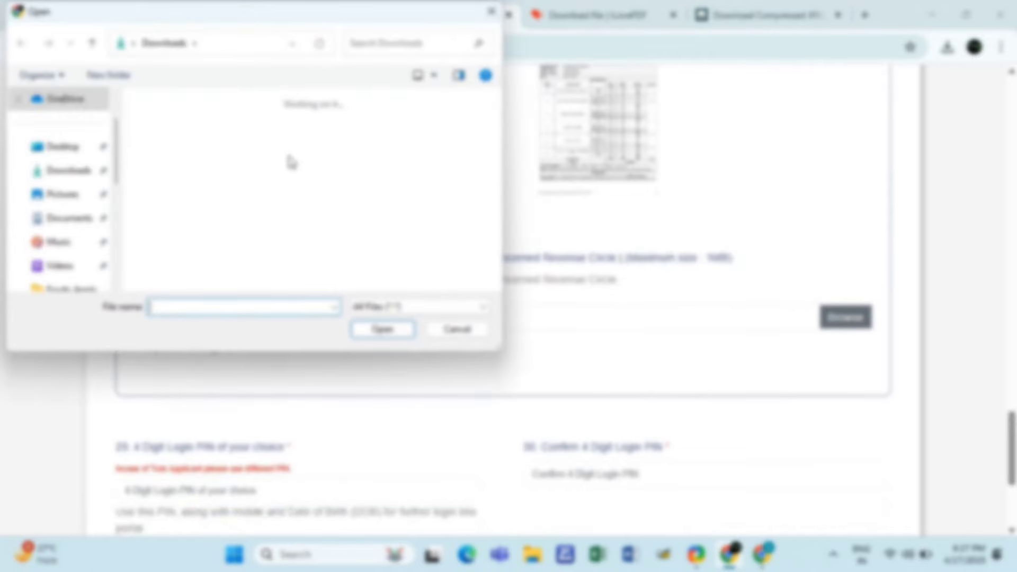
pyautogui.click(174, 151)
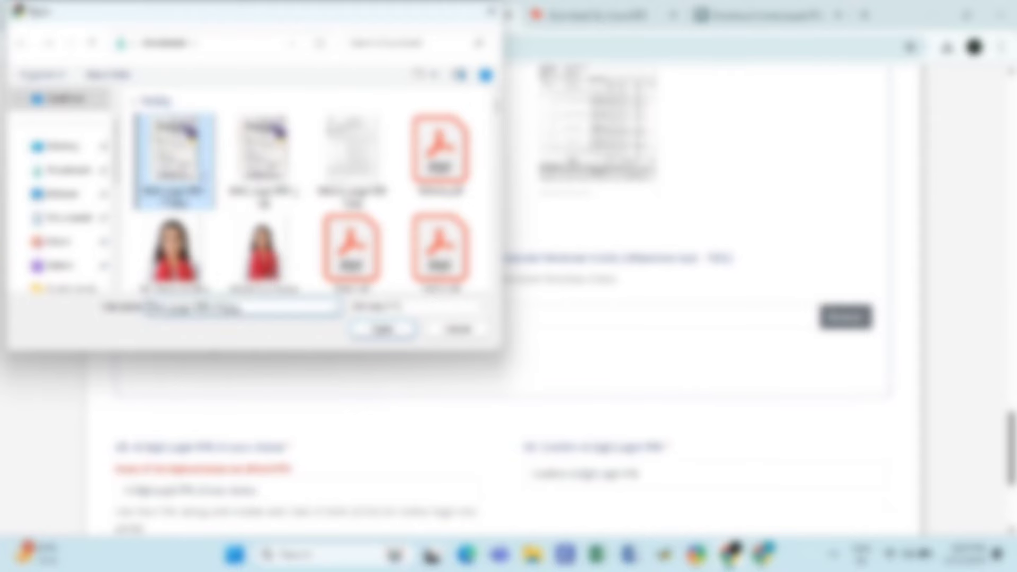
pyautogui.click(388, 333)
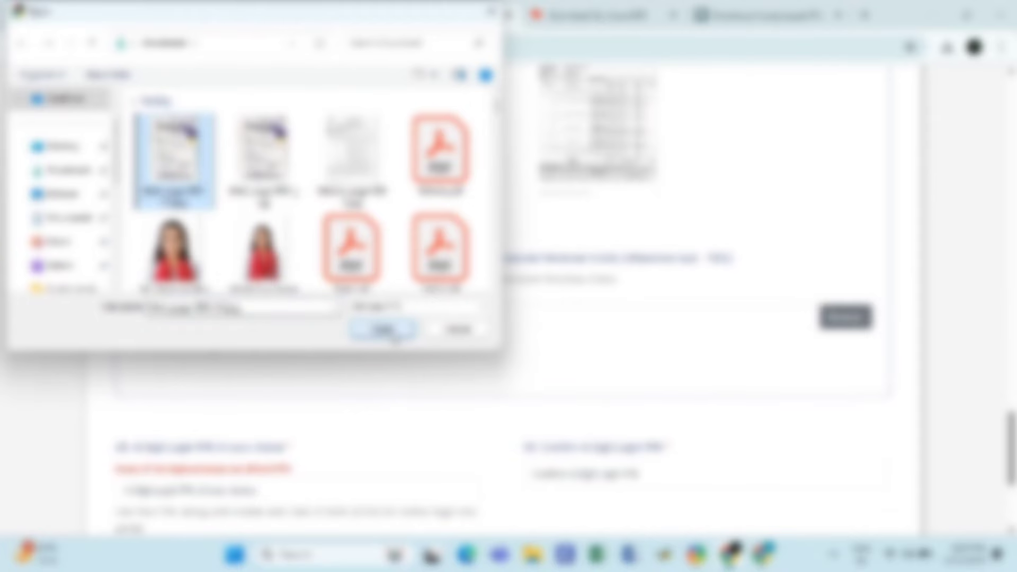
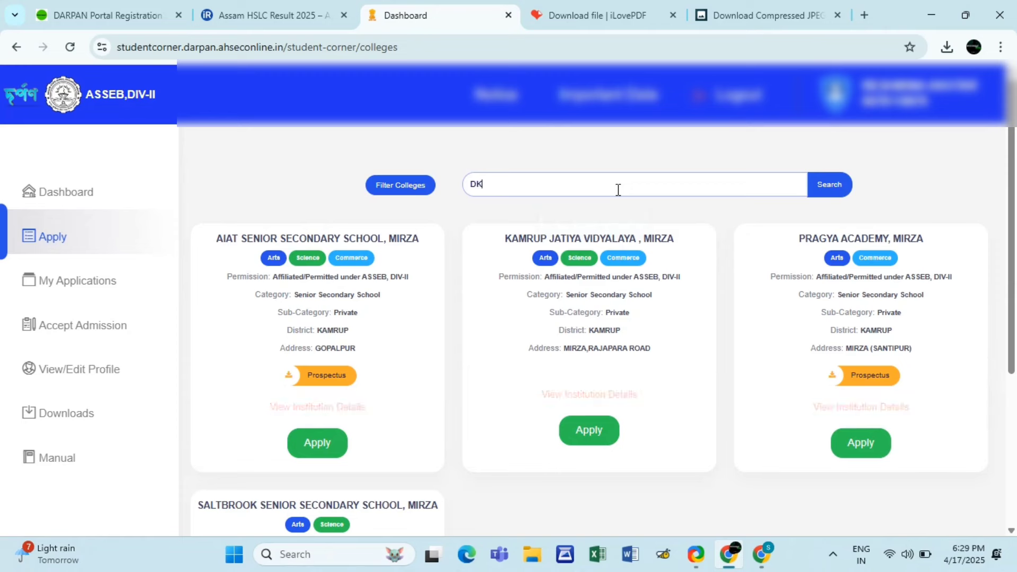
# - Run the college search for DK and browse the results
pyautogui.click(828, 190)
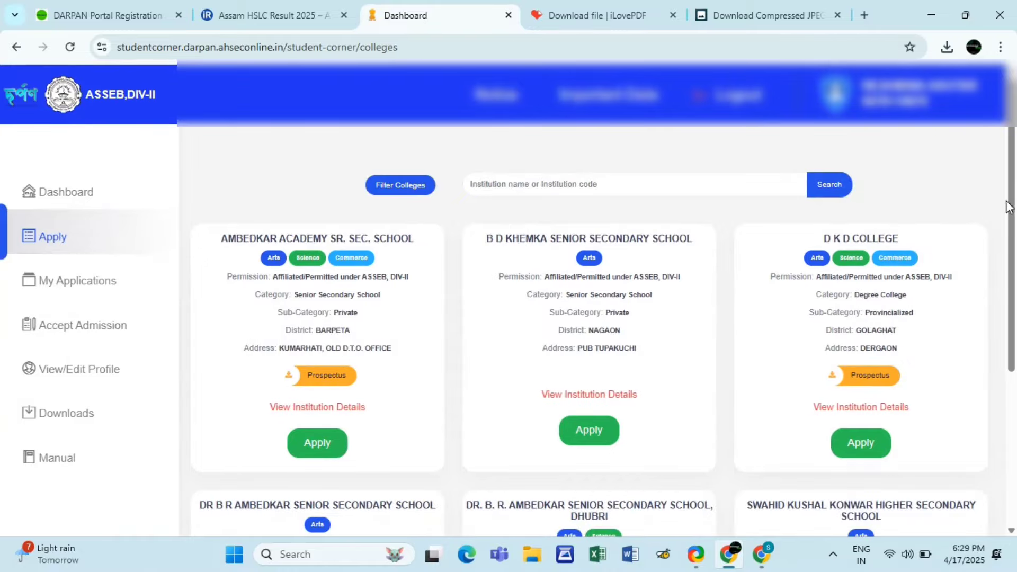
pyautogui.scroll(-2, 1009, 207)
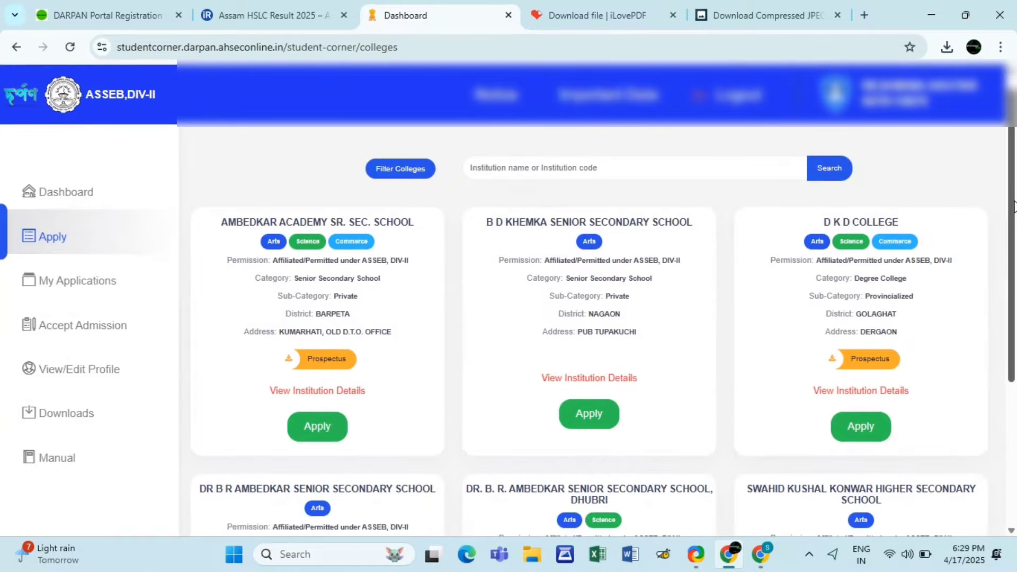
pyautogui.scroll(-5, 1013, 206)
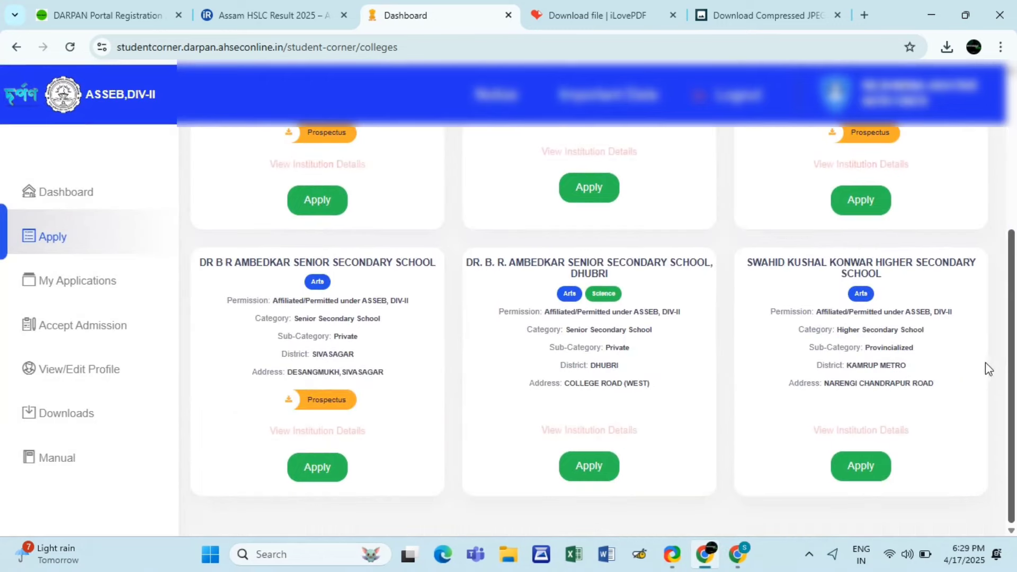
pyautogui.scroll(5, 991, 265)
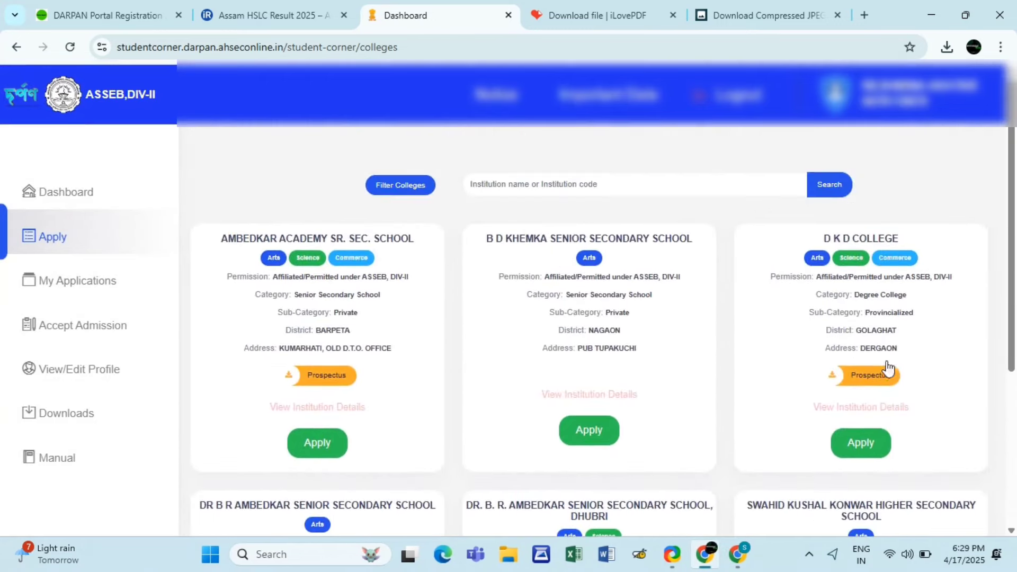
# - Open D K D College's details page listing its Arts, Science and Commerce streams
pyautogui.click(867, 452)
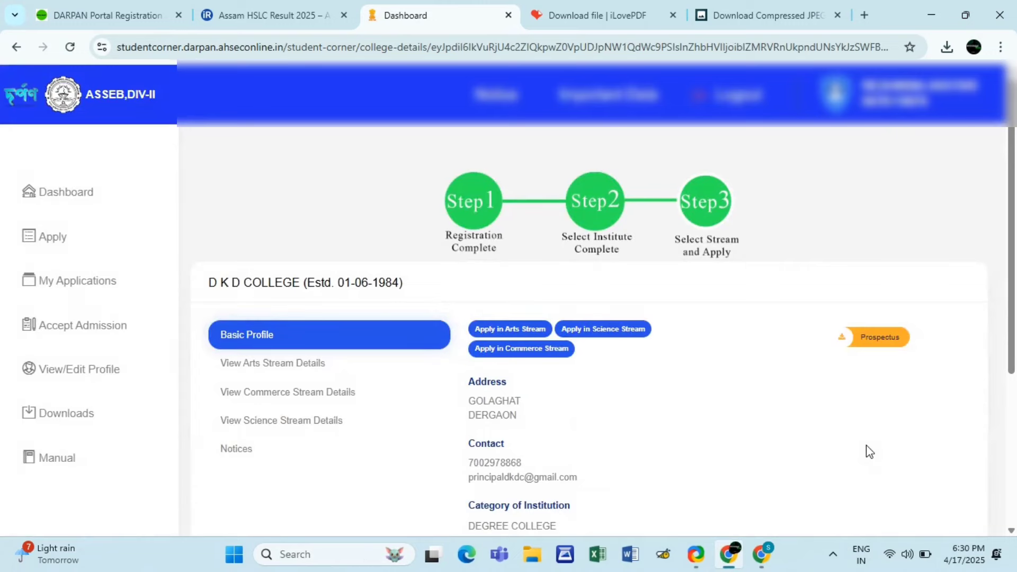
pyautogui.moveTo(1013, 223); pyautogui.dragTo(1015, 386)
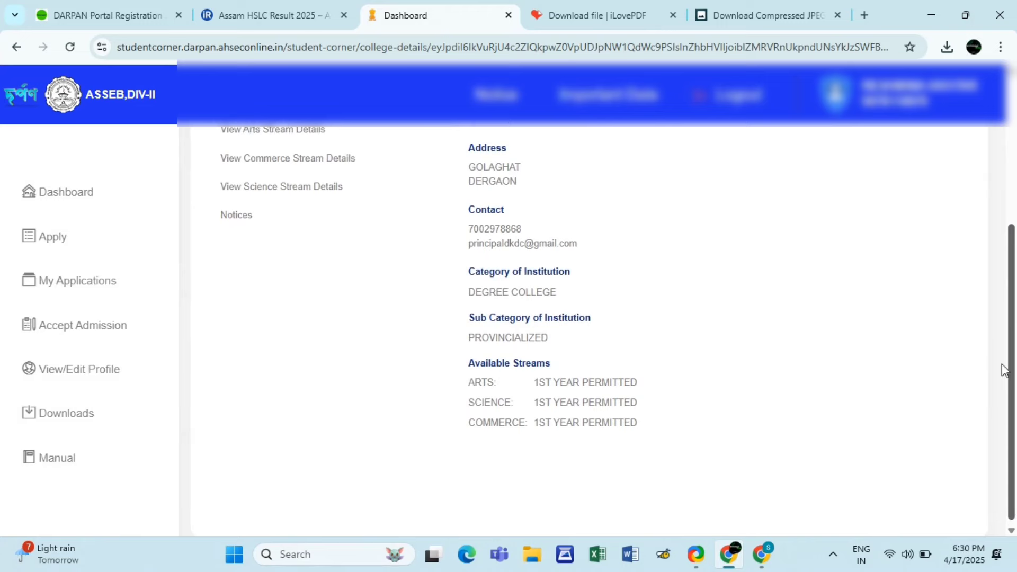
pyautogui.scroll(1, 1000, 352)
pyautogui.scroll(4, 1000, 350)
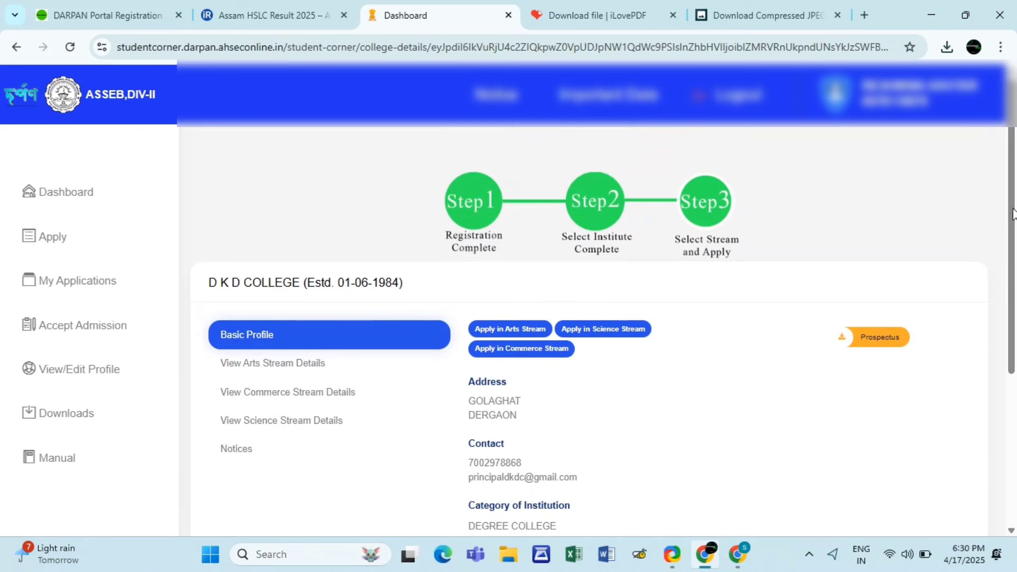
pyautogui.moveTo(1012, 205); pyautogui.dragTo(1014, 233)
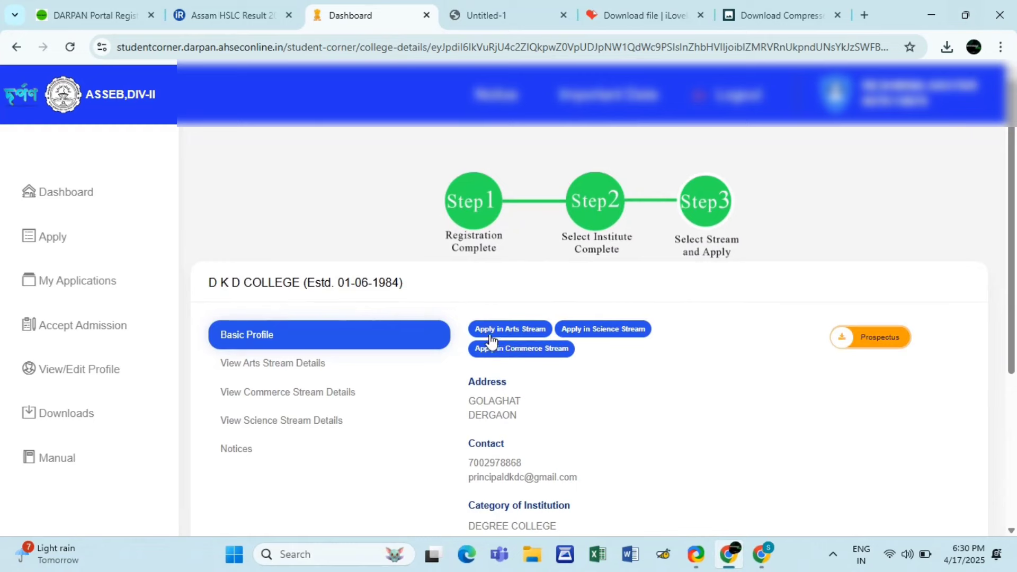
# - Start the Arts stream form, keeping Core-1 ENGLISH and choosing MIL (ASSAMESE) for Core-2
pyautogui.click(502, 332)
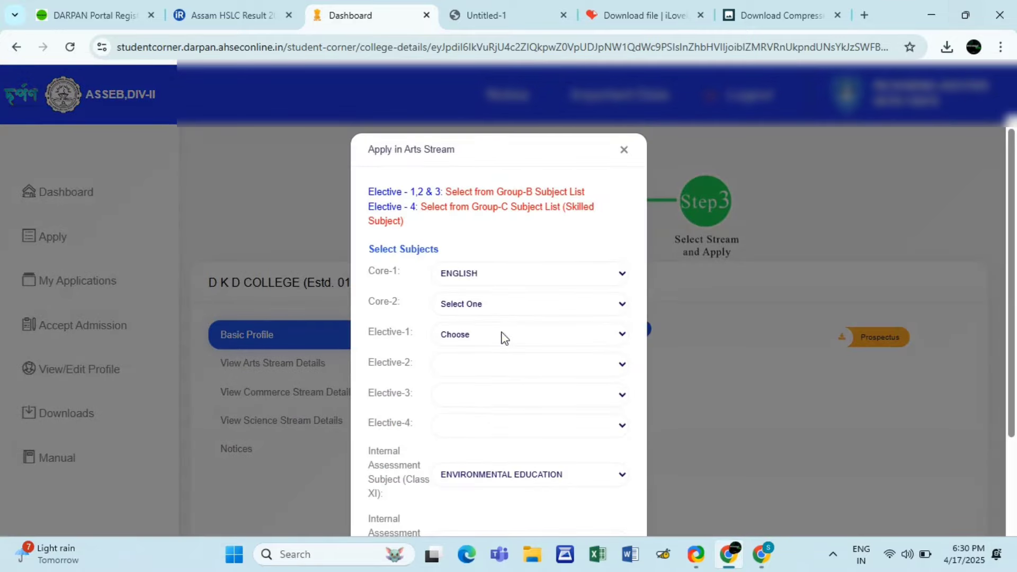
pyautogui.click(562, 274)
pyautogui.click(563, 274)
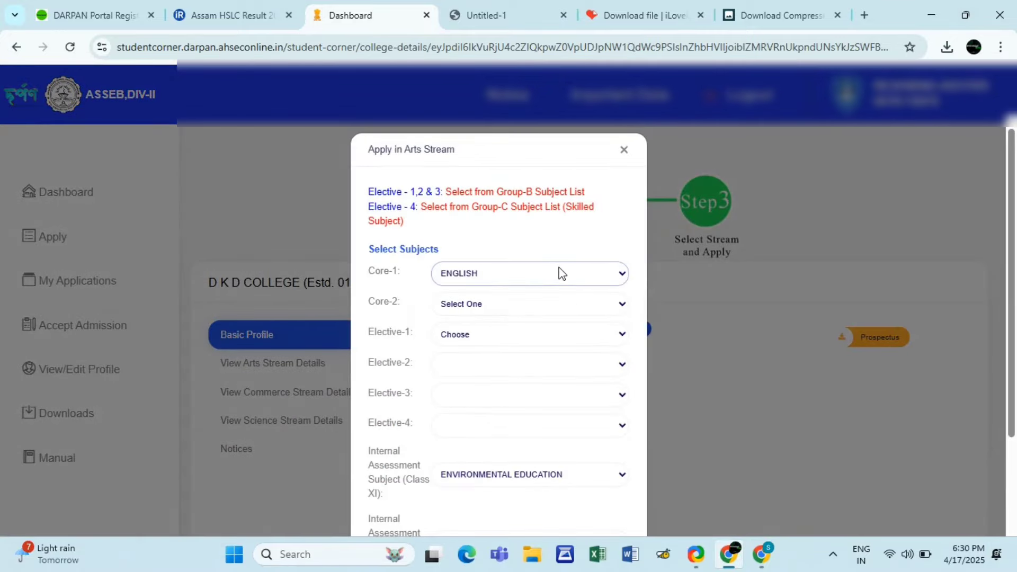
pyautogui.click(542, 307)
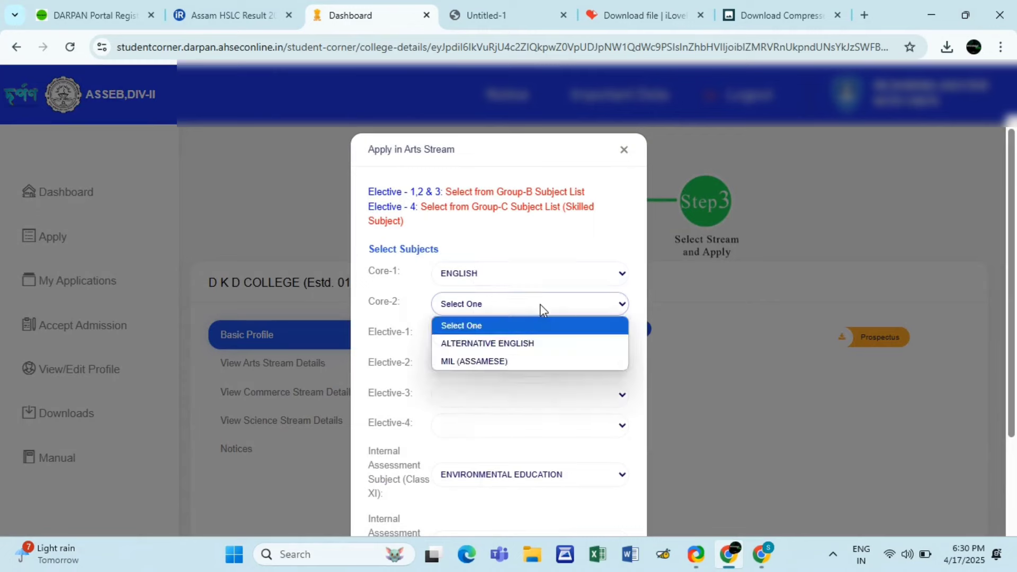
pyautogui.click(512, 361)
# - Set Electives 1–3 to POLITICAL SCIENCE, HISTORY and GEOGRAPHY
pyautogui.click(557, 339)
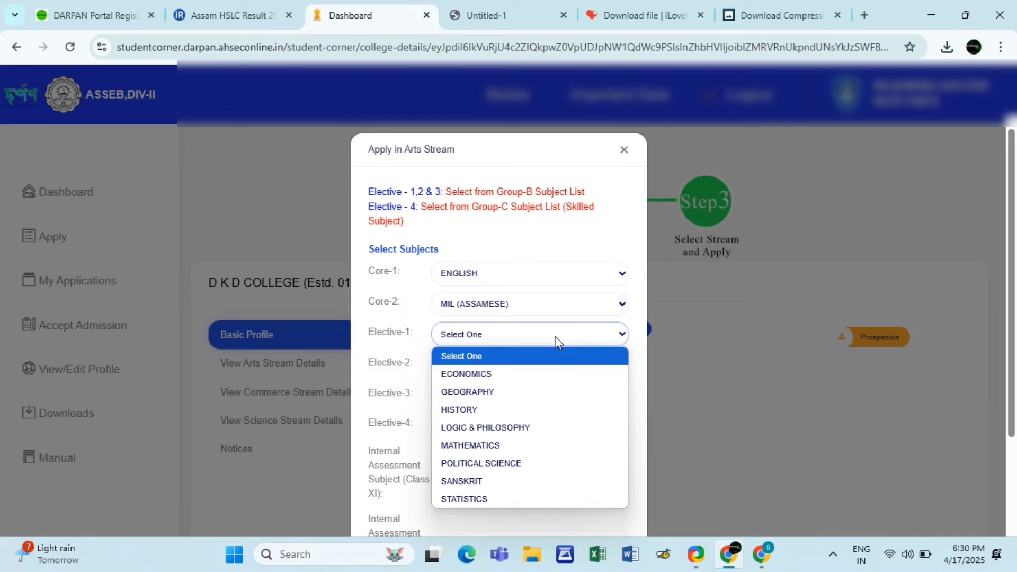
pyautogui.click(481, 463)
pyautogui.click(547, 364)
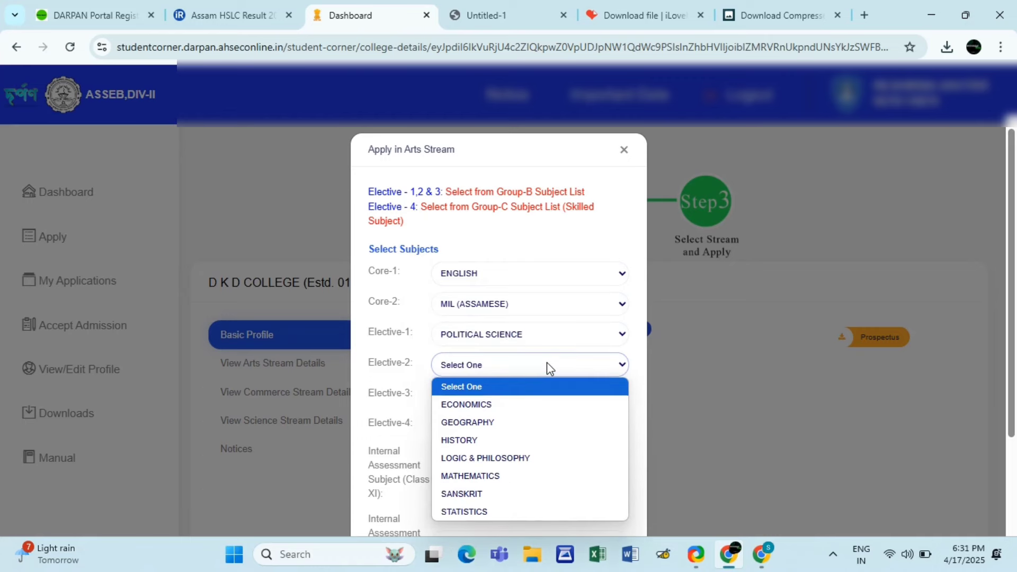
pyautogui.click(491, 441)
pyautogui.click(543, 402)
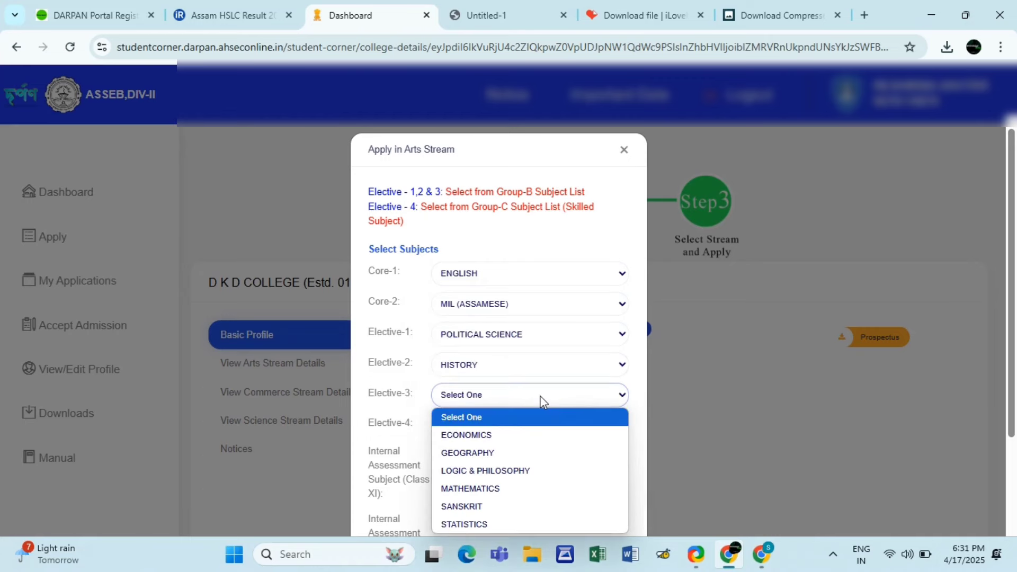
pyautogui.click(514, 456)
pyautogui.click(536, 424)
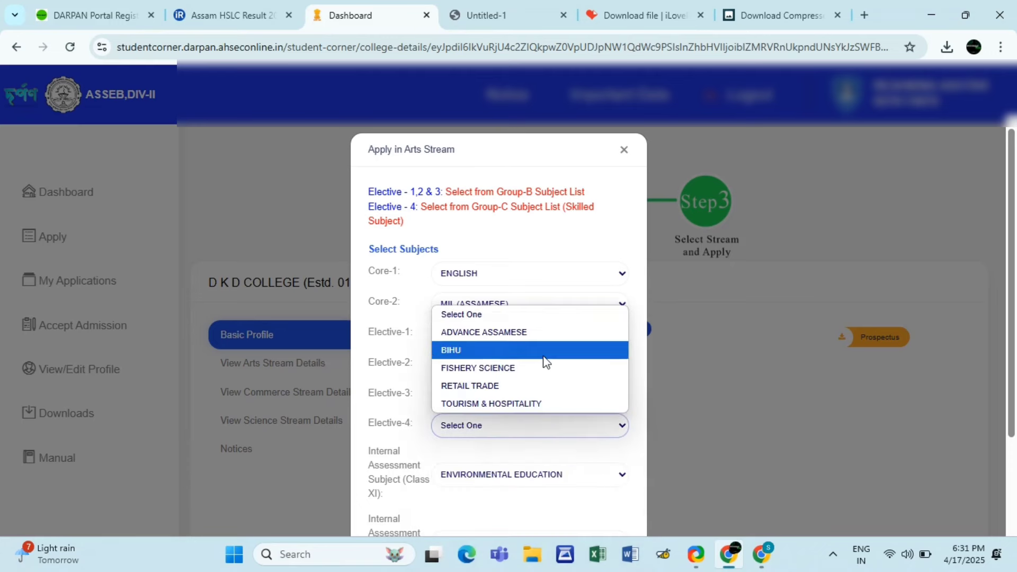
pyautogui.click(526, 447)
# - Try ECONOMICS for Elective-3, restore GEOGRAPHY, and set Elective-4 to ADVANCE ASSAMESE
pyautogui.click(572, 404)
pyautogui.click(504, 450)
pyautogui.click(533, 405)
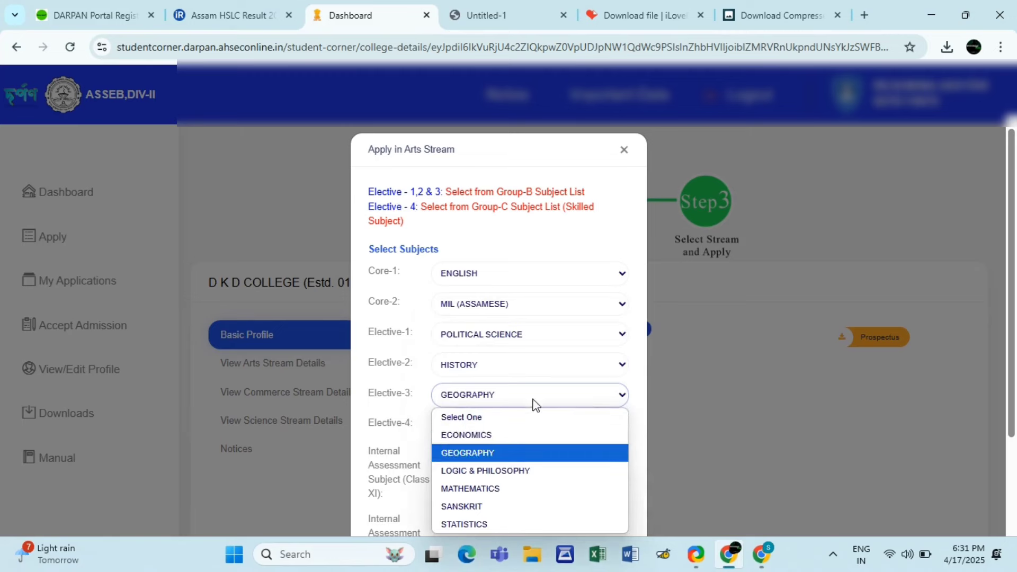
pyautogui.click(493, 436)
pyautogui.click(511, 427)
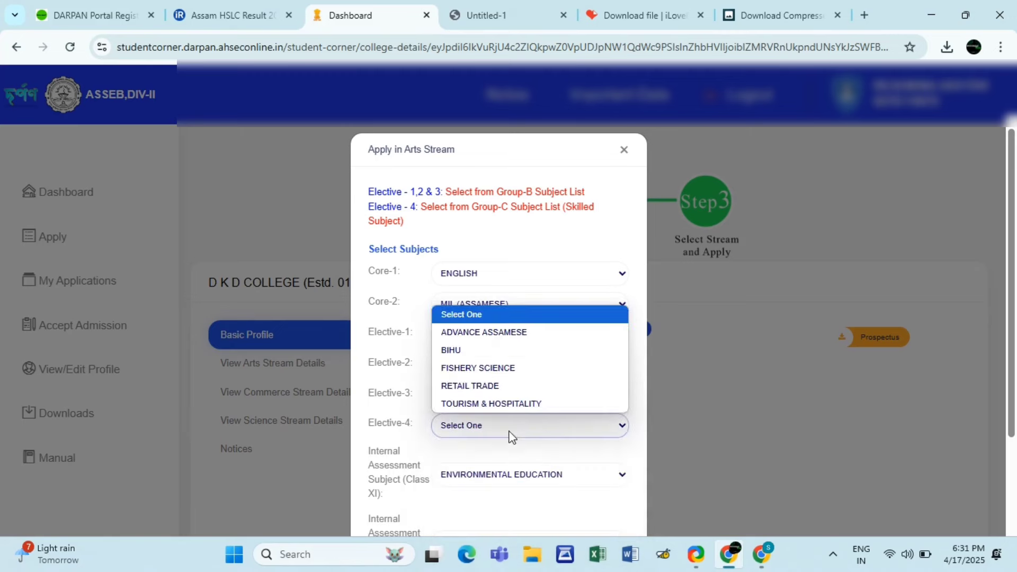
pyautogui.click(525, 440)
pyautogui.click(516, 397)
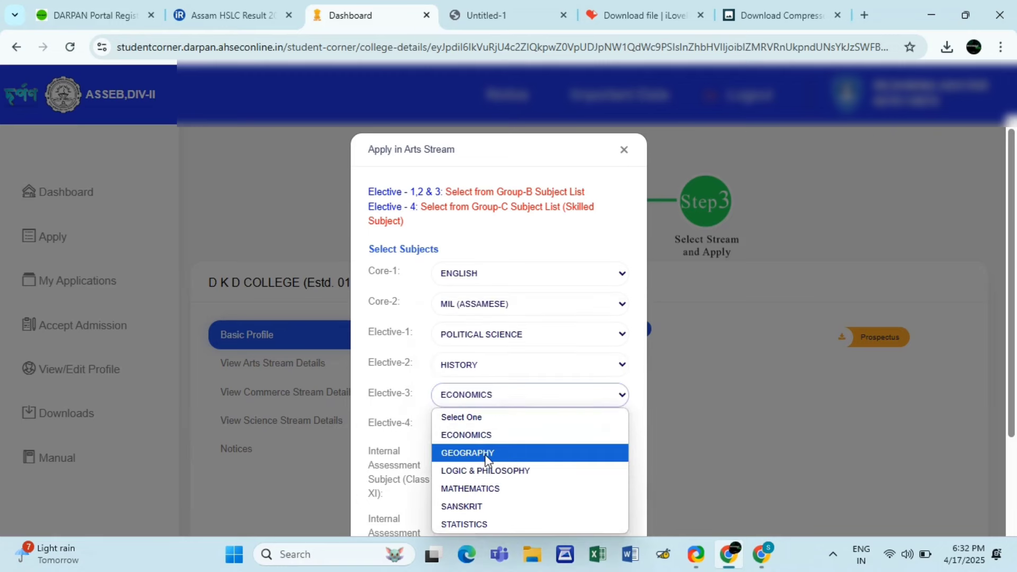
pyautogui.click(484, 454)
pyautogui.click(552, 436)
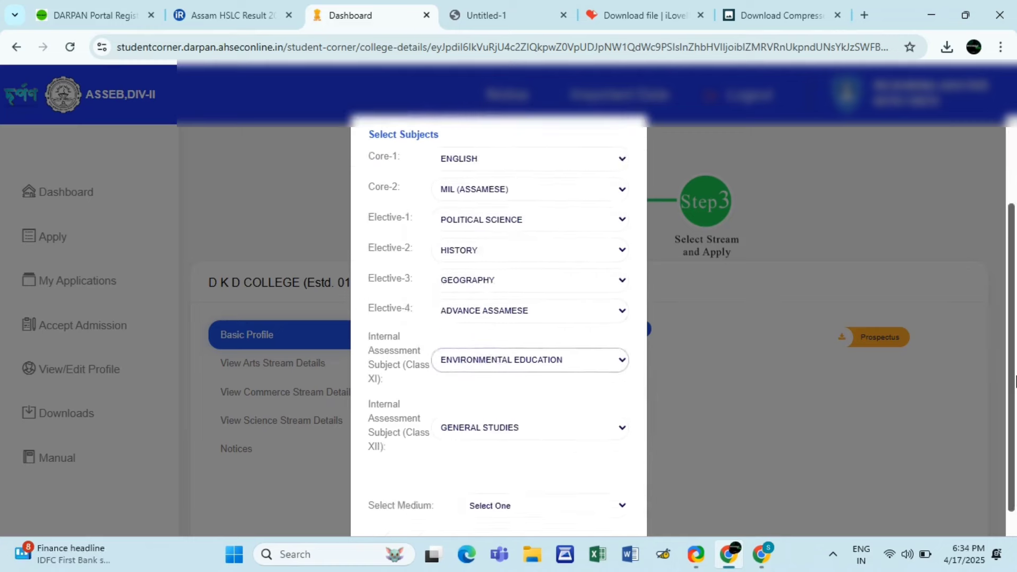
pyautogui.scroll(-2, 606, 438)
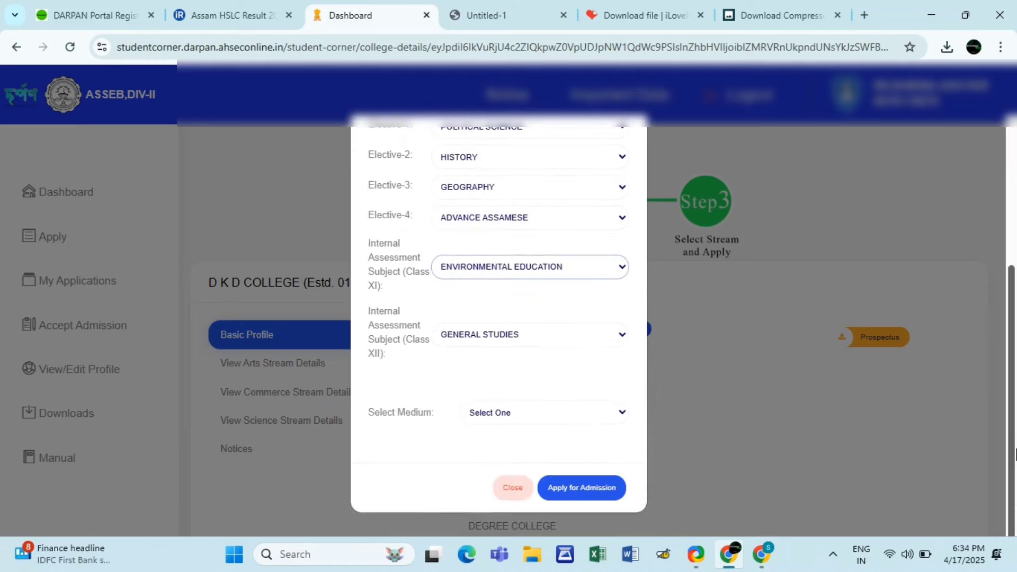
# - Keep GENERAL STUDIES for Class XII assessment and choose ASSAMESE as the medium
pyautogui.click(614, 340)
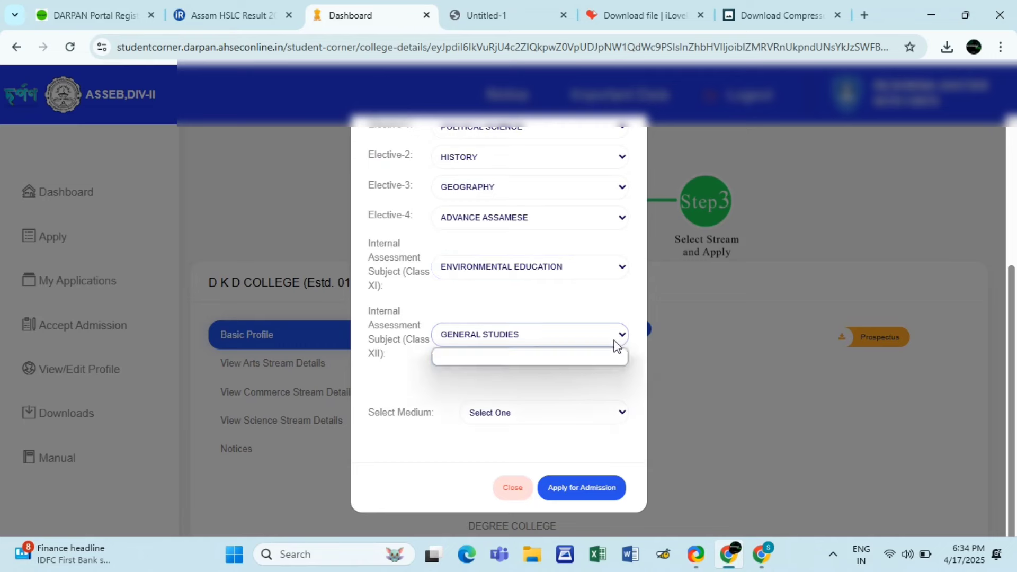
pyautogui.click(615, 340)
pyautogui.click(614, 417)
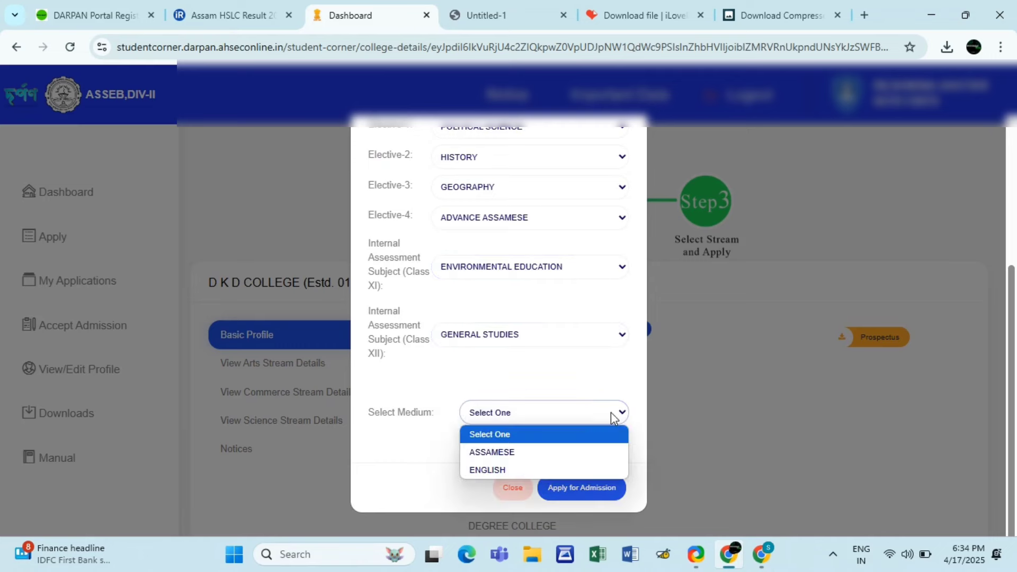
pyautogui.click(541, 453)
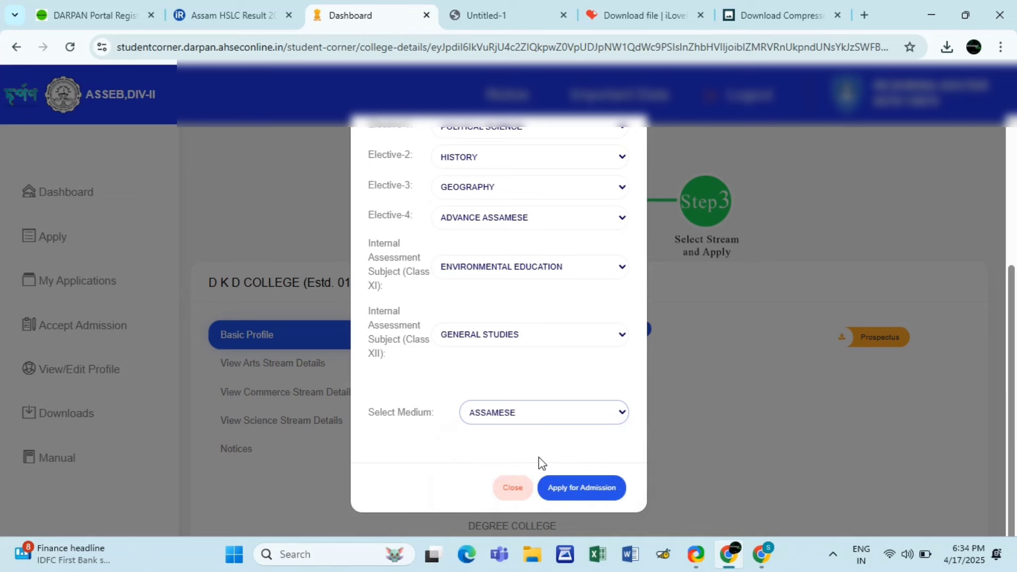
# - Submit the D K D College Arts application, then view the student profile page
pyautogui.click(599, 489)
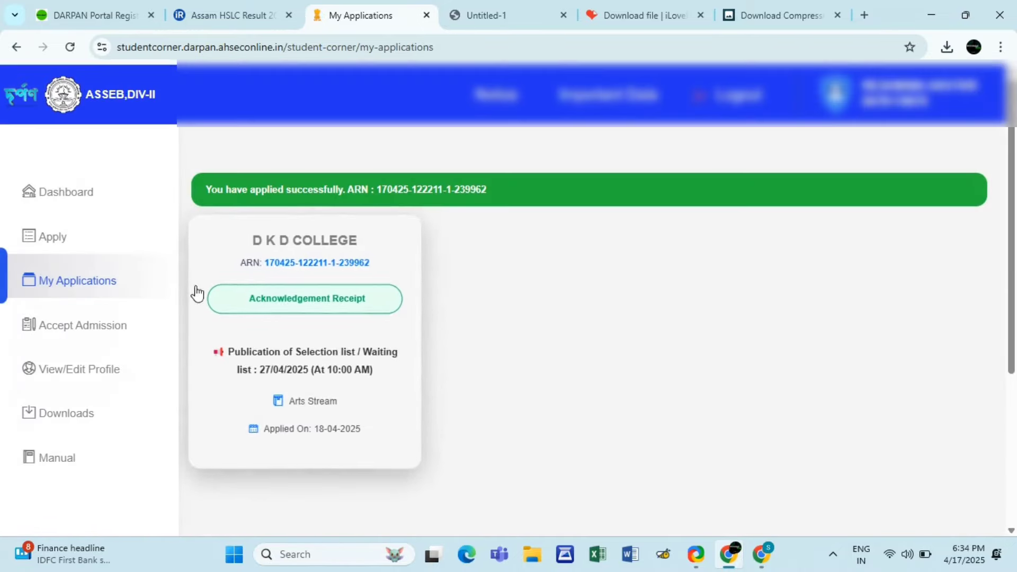
pyautogui.click(101, 206)
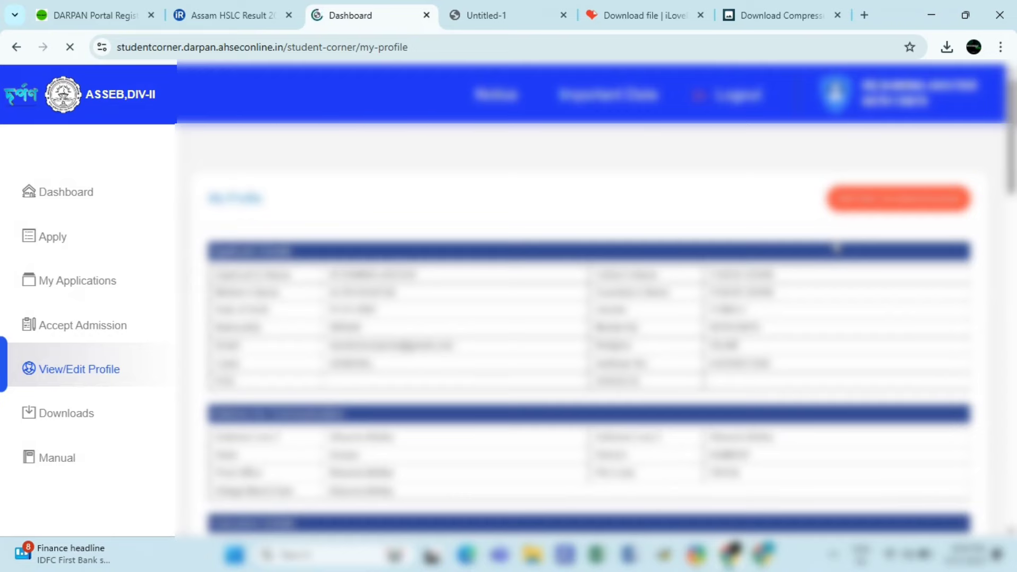
pyautogui.scroll(-5, 836, 247)
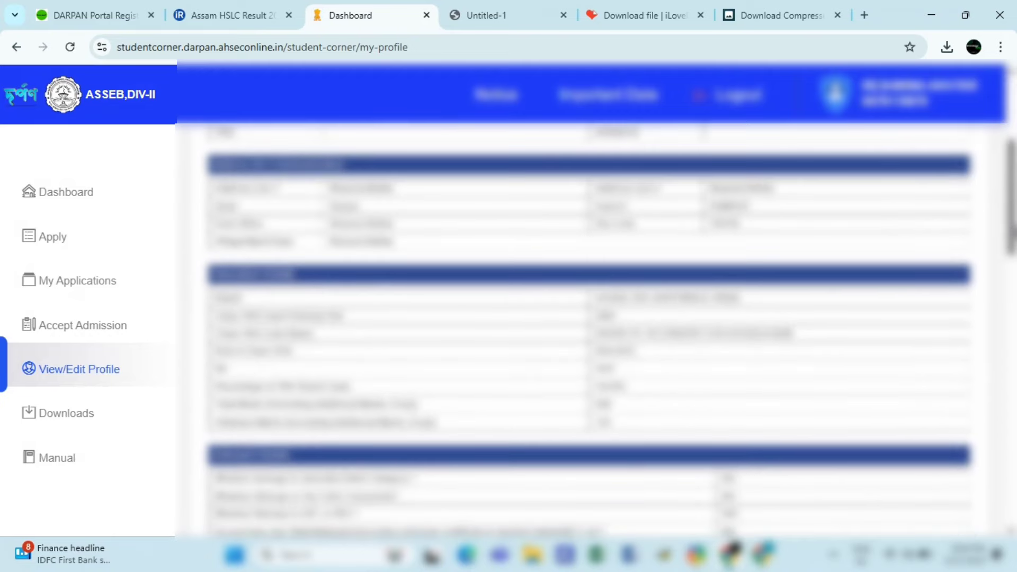
# - Search for Chhaygaon College and open its details page showing Arts and Commerce streams
pyautogui.moveTo(1015, 232); pyautogui.dragTo(1015, 283)
pyautogui.write('b')
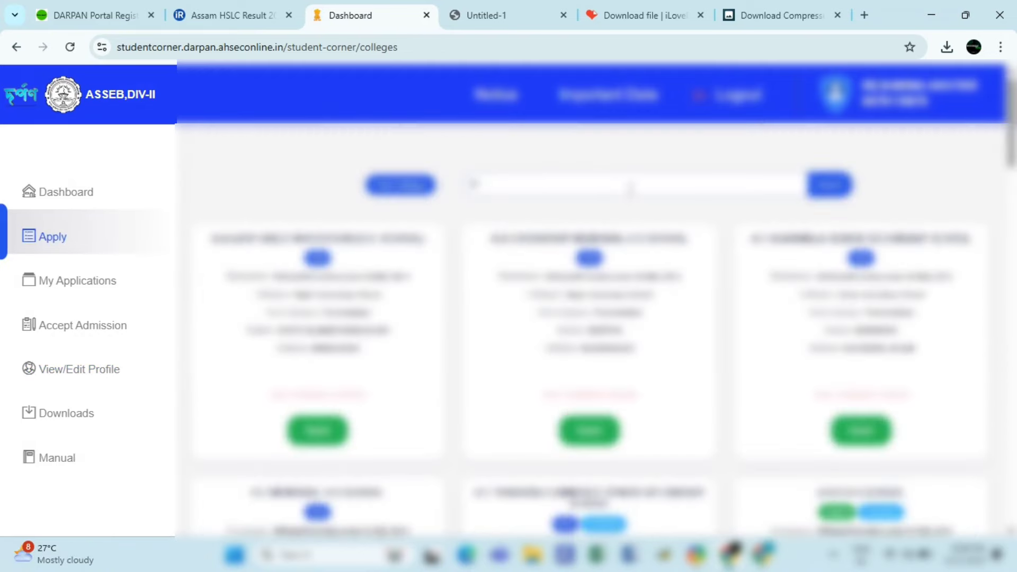
pyautogui.write('hhayga')
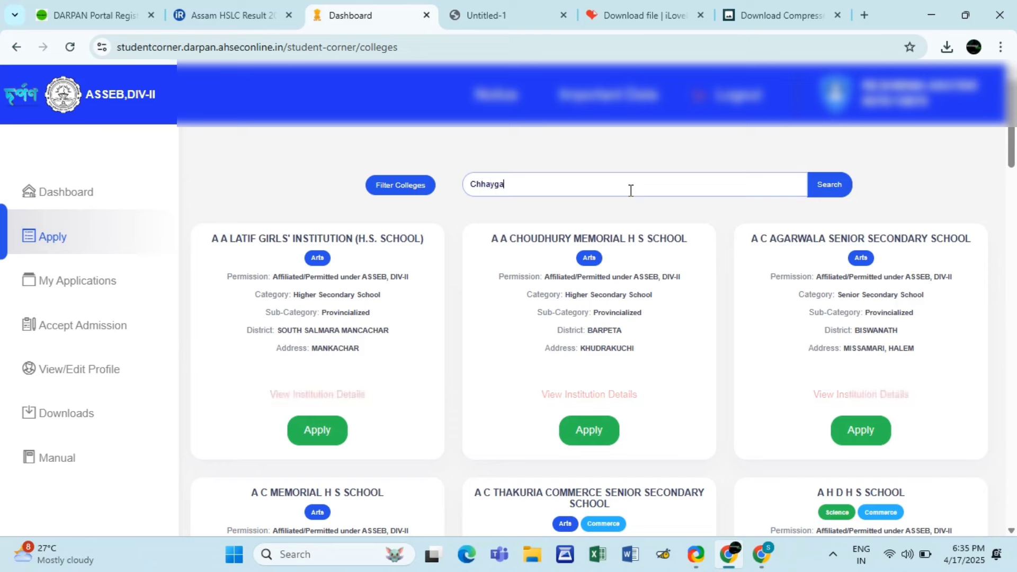
pyautogui.write('onCollege')
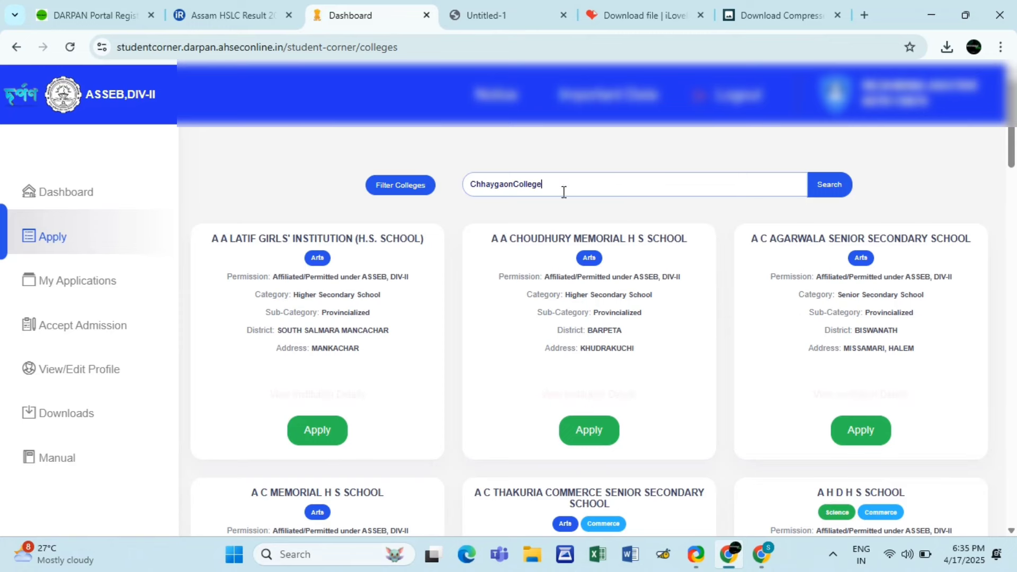
pyautogui.press('Return')
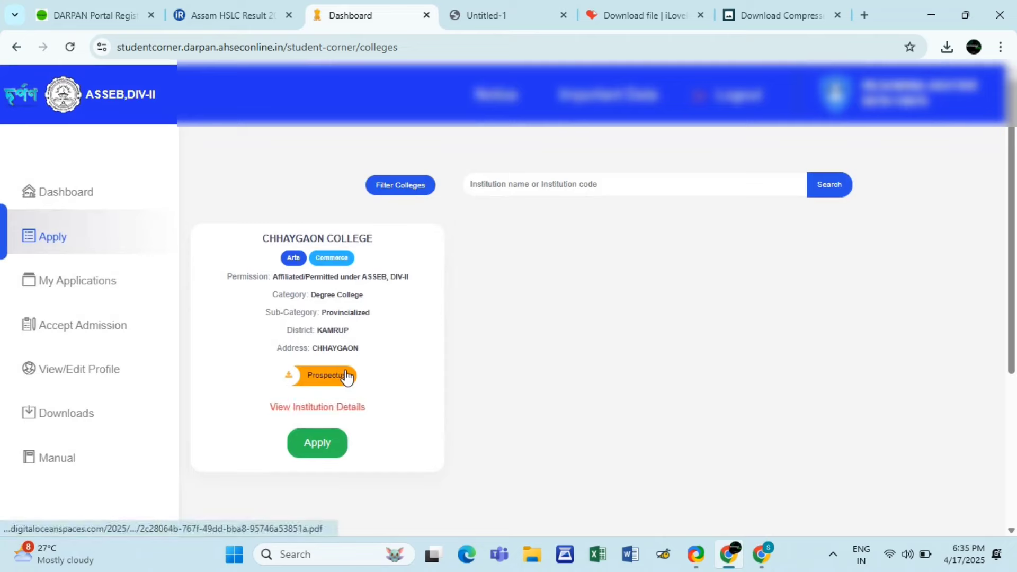
pyautogui.click(329, 444)
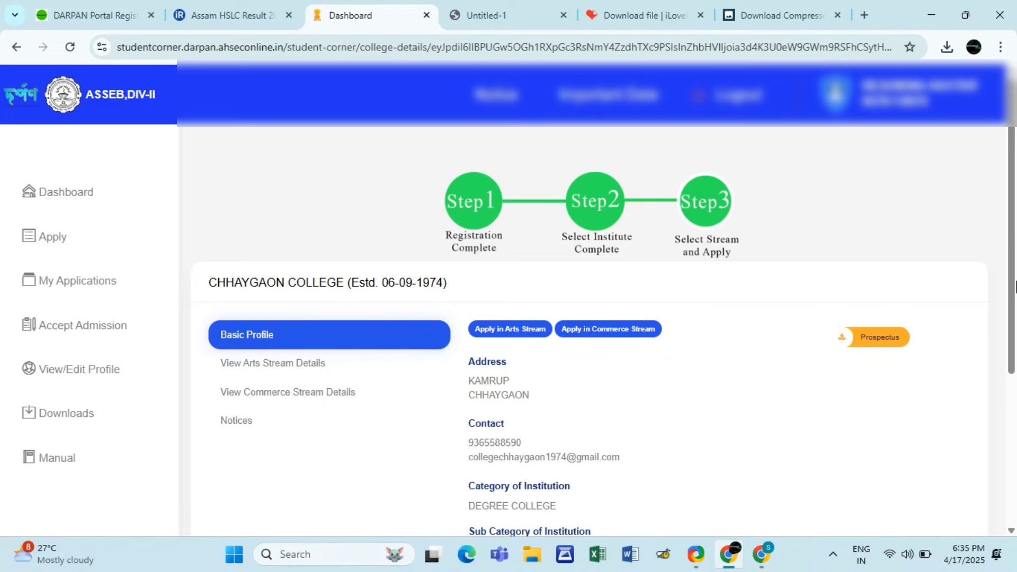
pyautogui.moveTo(1015, 286); pyautogui.dragTo(1014, 366)
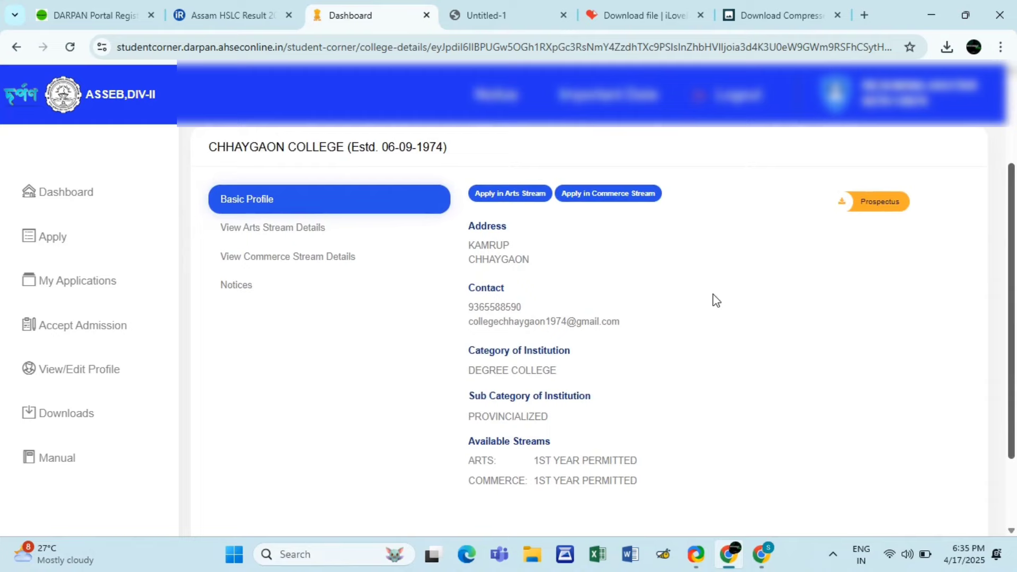
# - Submit a Chhaygaon Arts application with MIL (ASSAMESE) Core-2, ADVANCE ASSAMESE elective and ASSAMESE medium
pyautogui.click(513, 195)
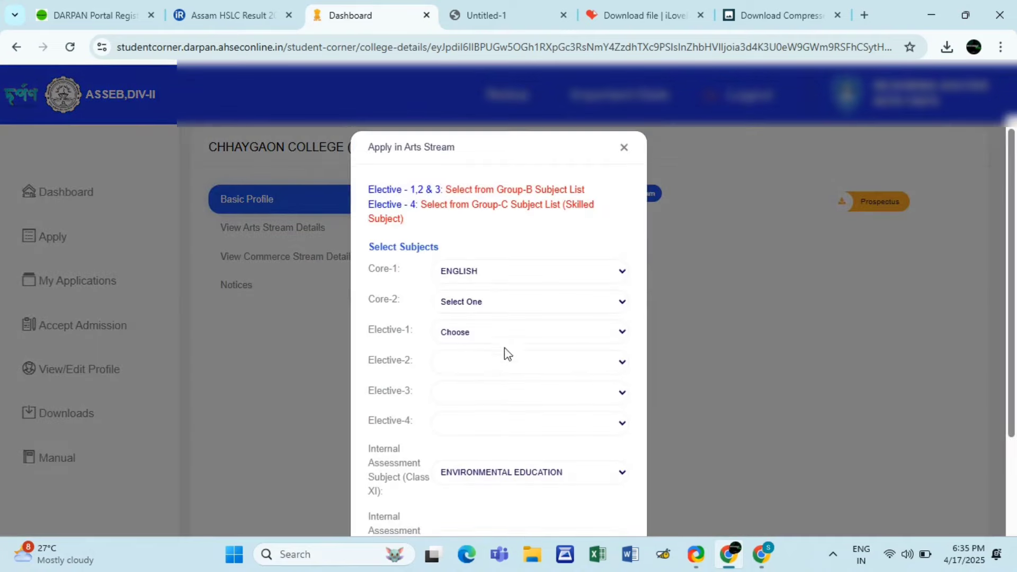
pyautogui.click(556, 300)
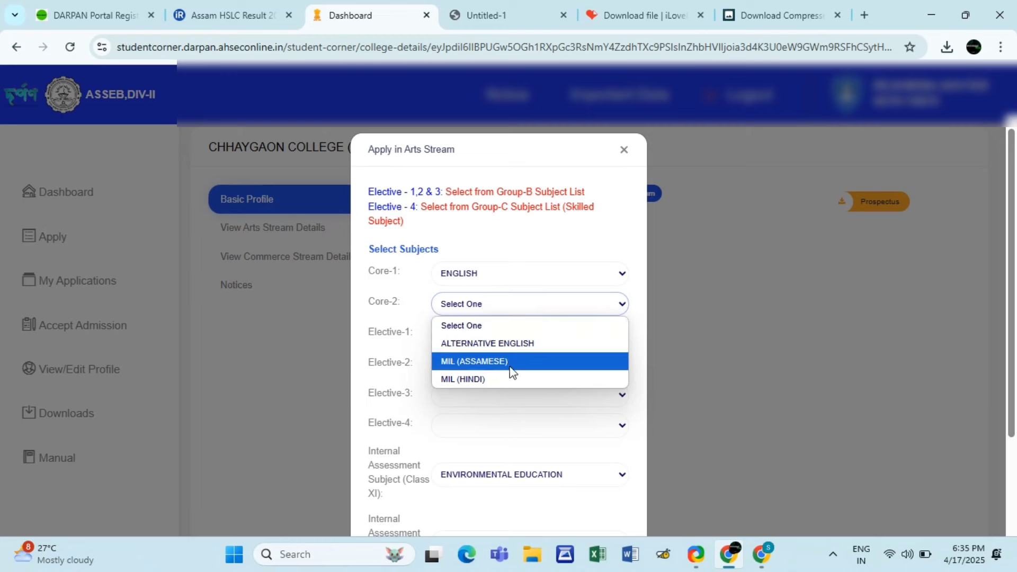
pyautogui.click(533, 362)
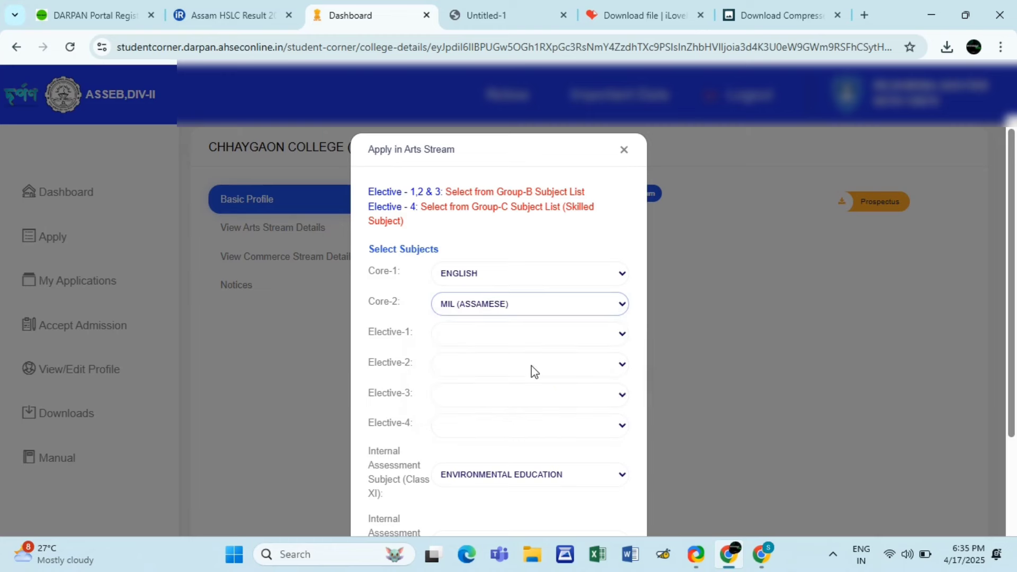
pyautogui.click(556, 339)
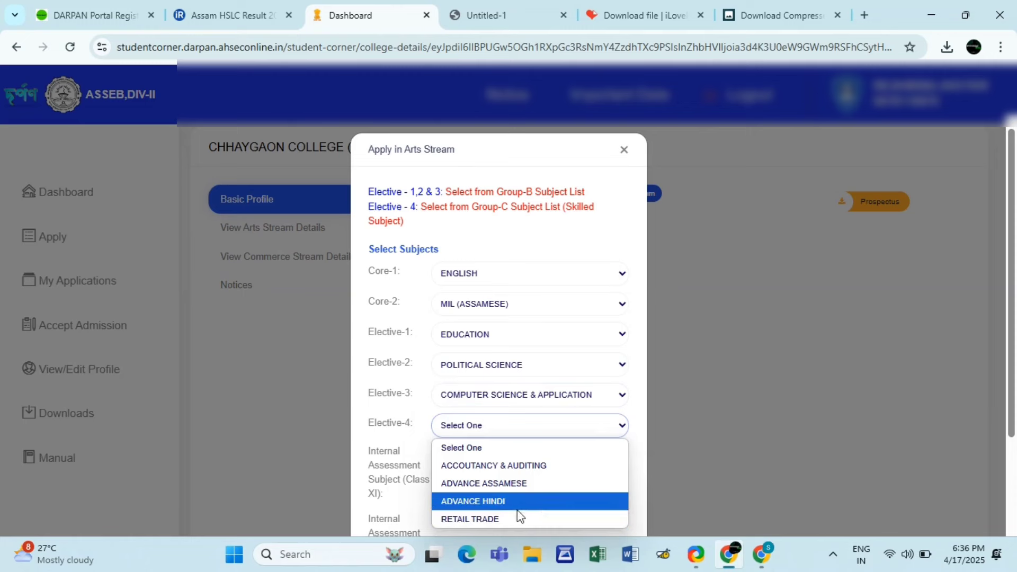
pyautogui.click(539, 484)
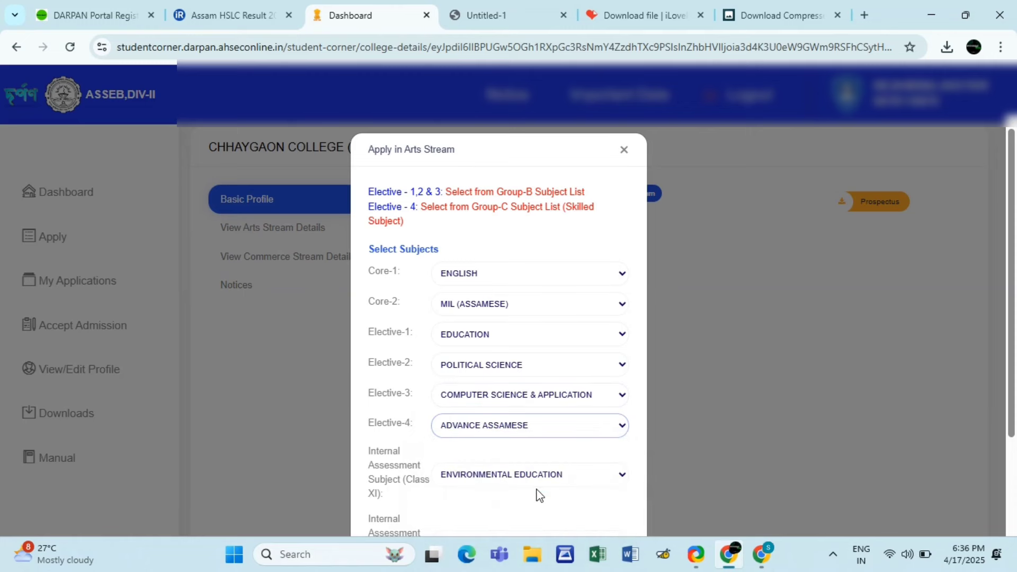
pyautogui.moveTo(1013, 300); pyautogui.dragTo(1013, 435)
pyautogui.click(585, 423)
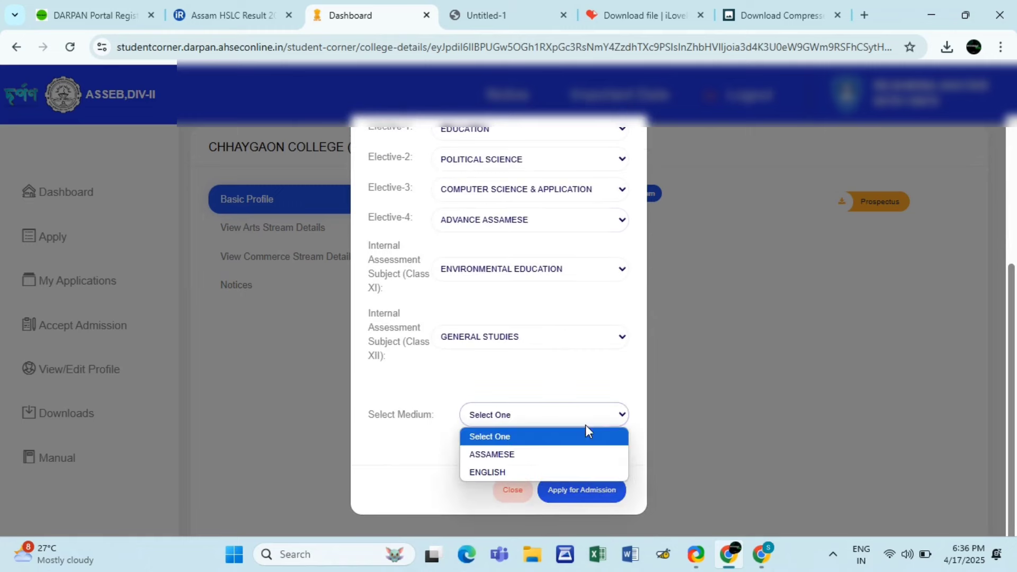
pyautogui.click(533, 461)
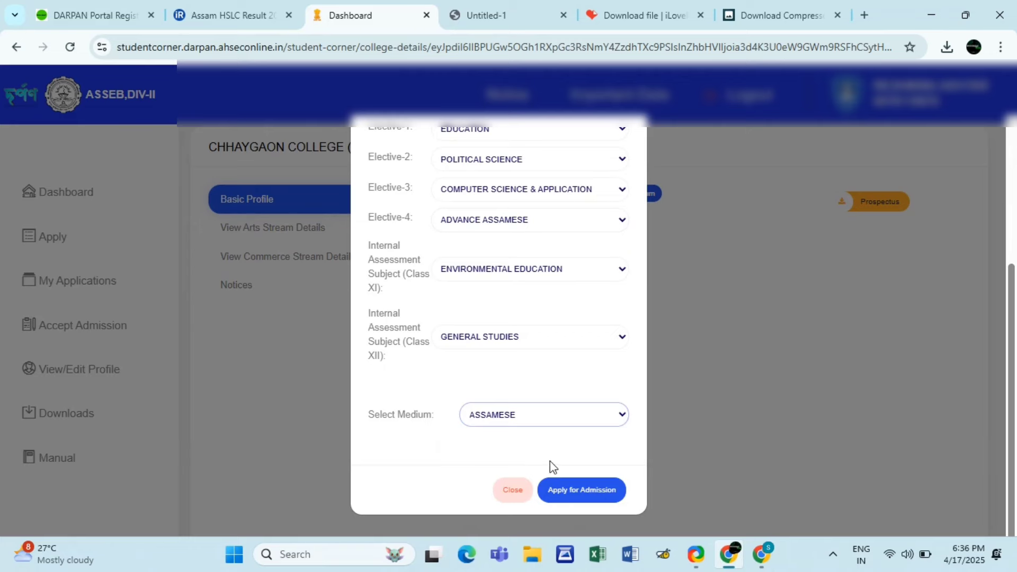
pyautogui.click(575, 492)
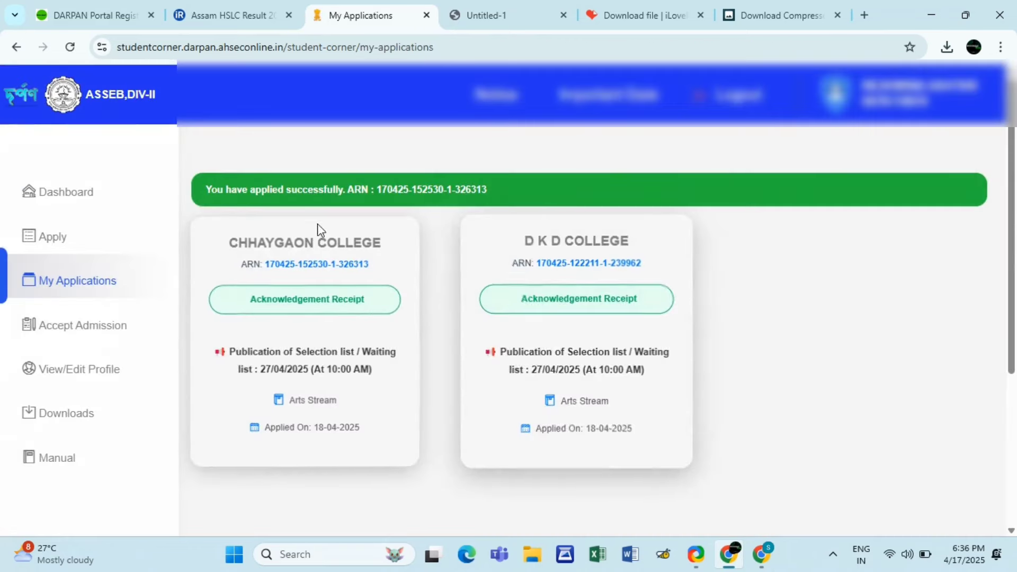
# - Return to the college list and search institutions by name for JAWAHAR
pyautogui.click(80, 245)
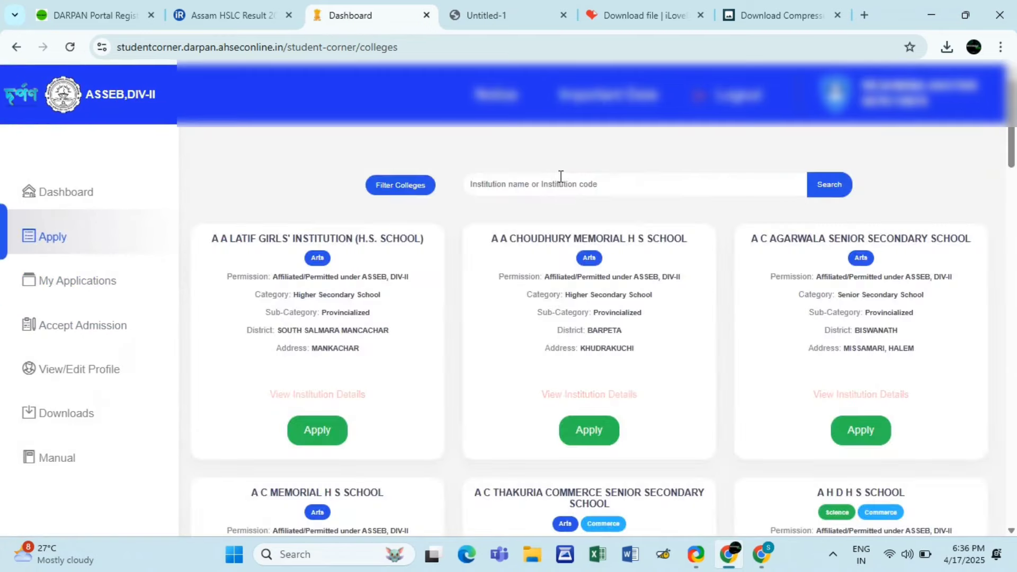
pyautogui.click(561, 181)
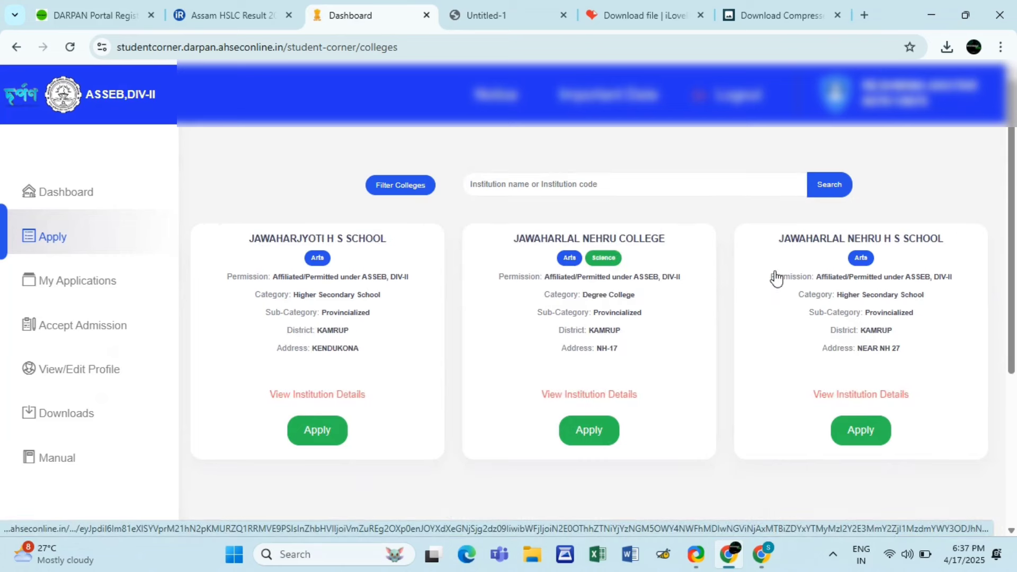
# - Apply to Jawaharlal Nehru College in Arts with ADVANCE ASSAMESE as Elective-4 and ASSAMESE medium
pyautogui.click(586, 432)
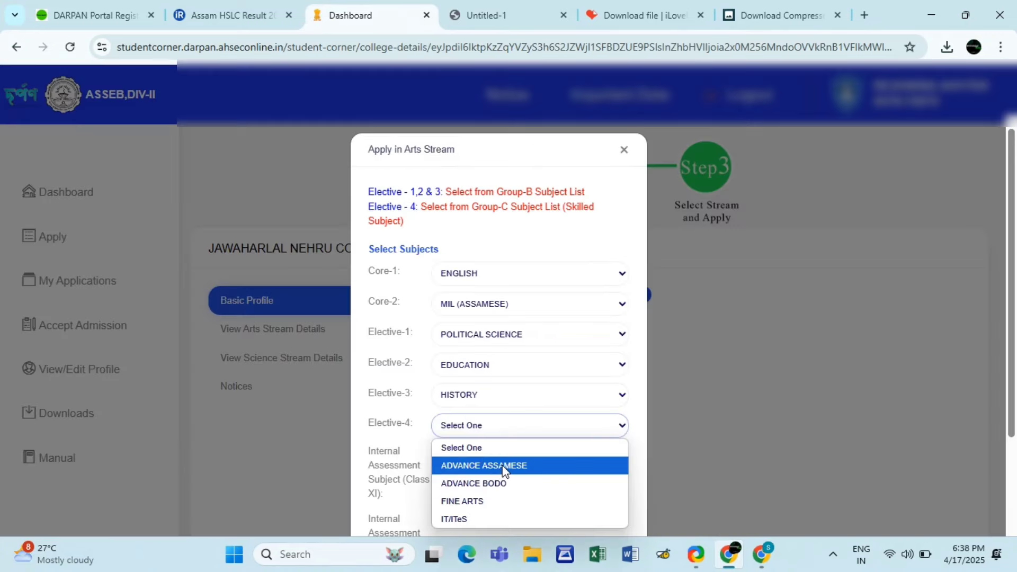
pyautogui.click(503, 467)
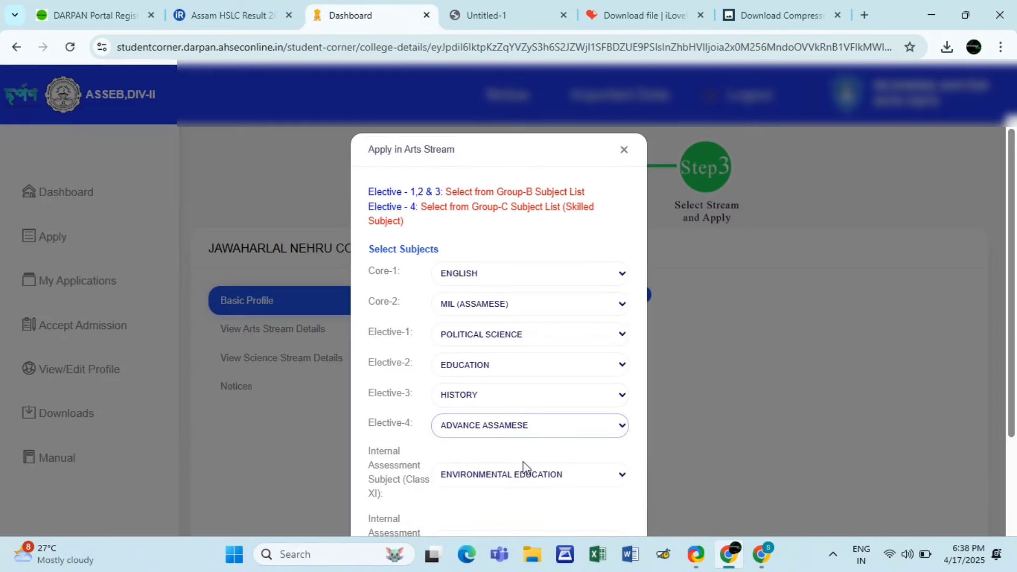
pyautogui.click(569, 435)
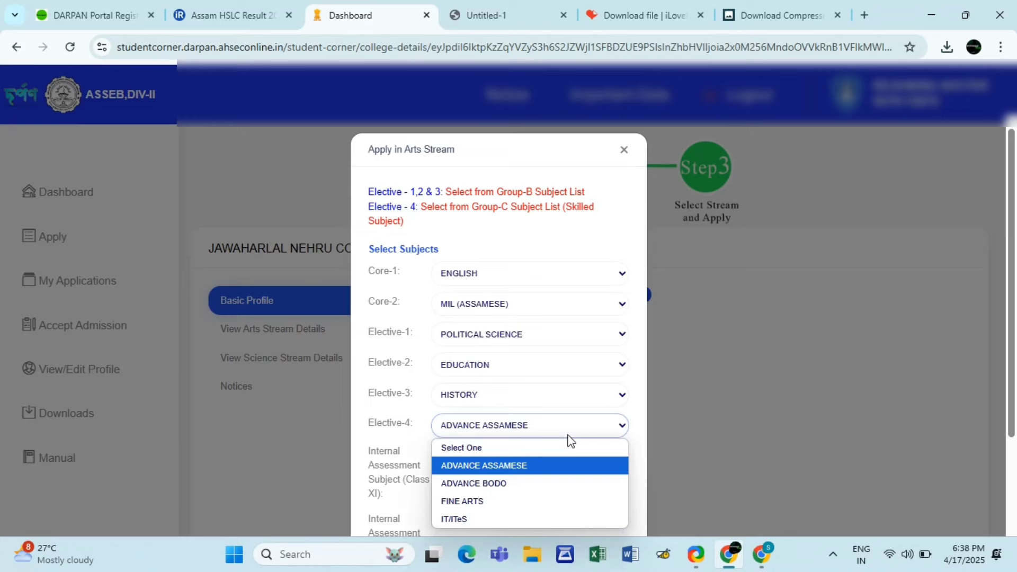
pyautogui.click(569, 436)
pyautogui.scroll(-3, 594, 469)
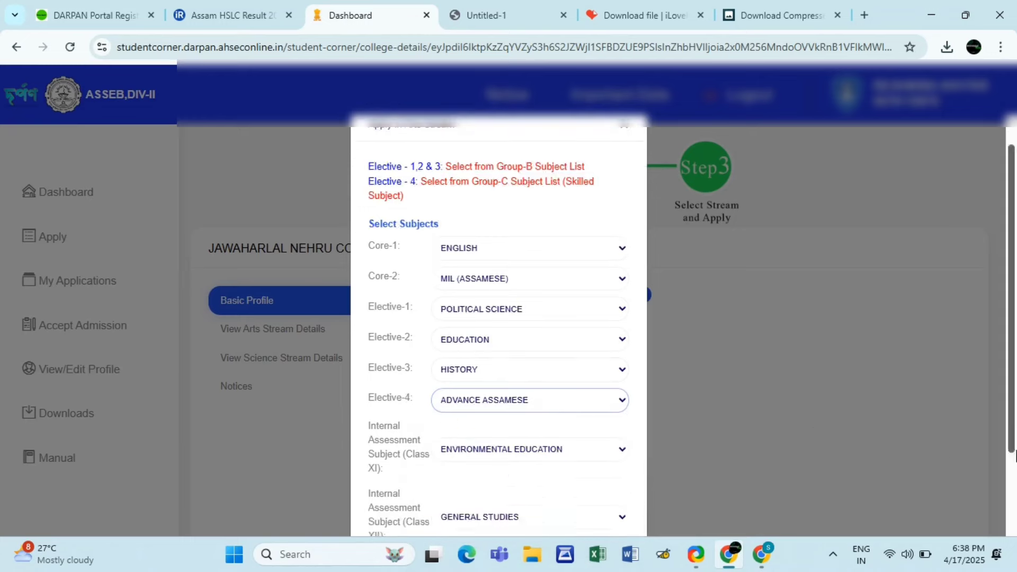
pyautogui.click(563, 415)
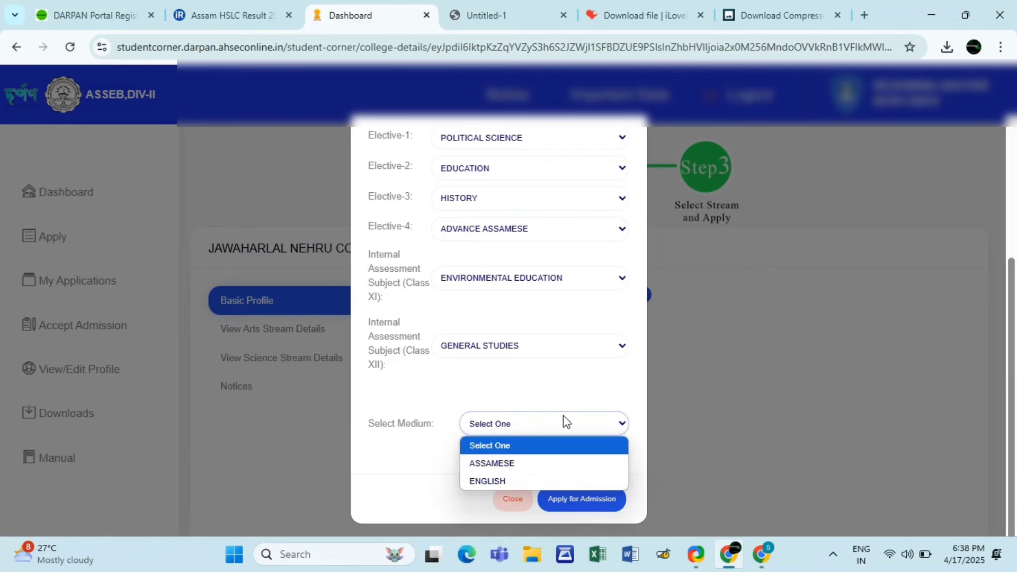
pyautogui.click(502, 460)
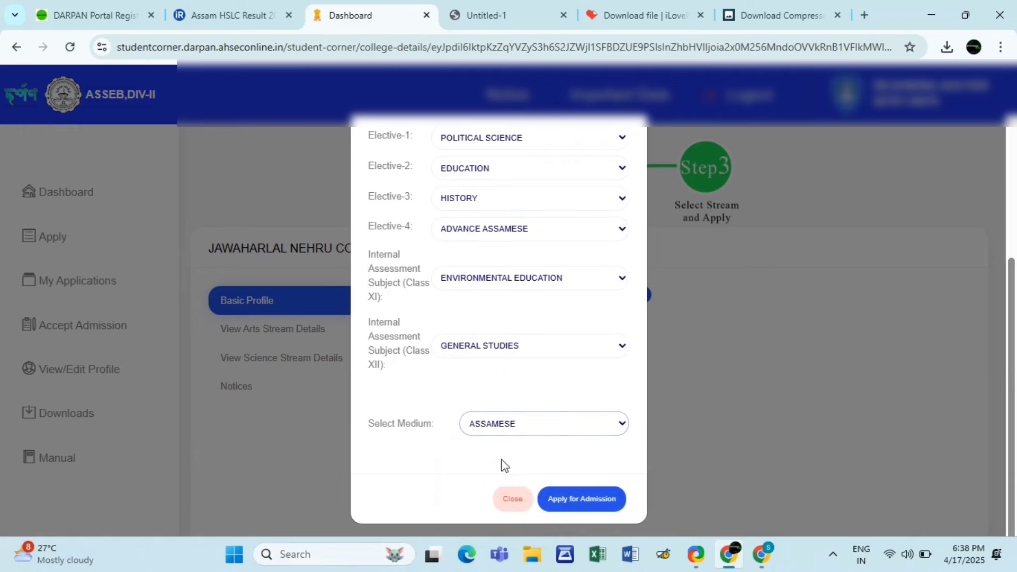
pyautogui.click(572, 503)
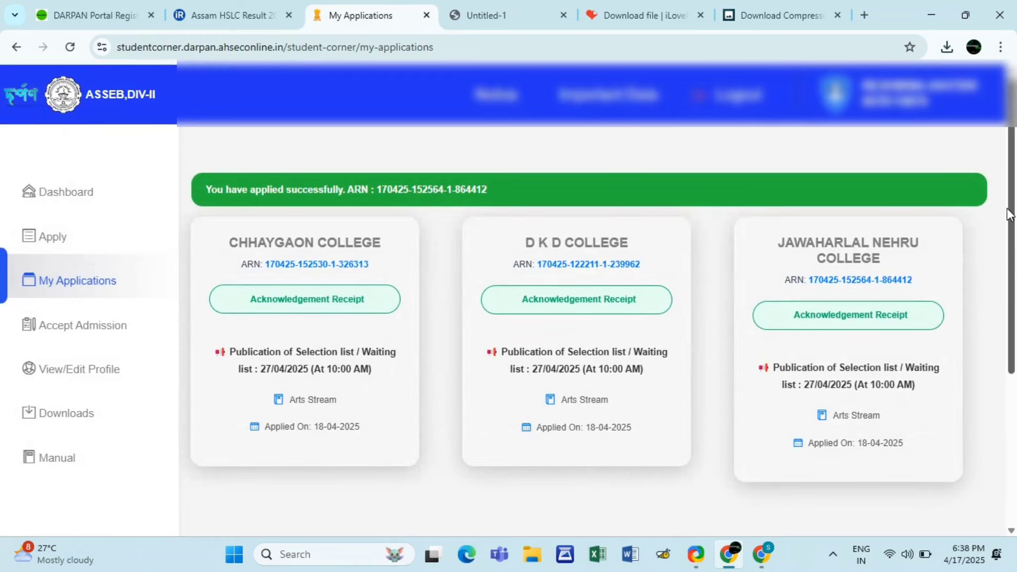
pyautogui.moveTo(1009, 209); pyautogui.dragTo(1001, 173)
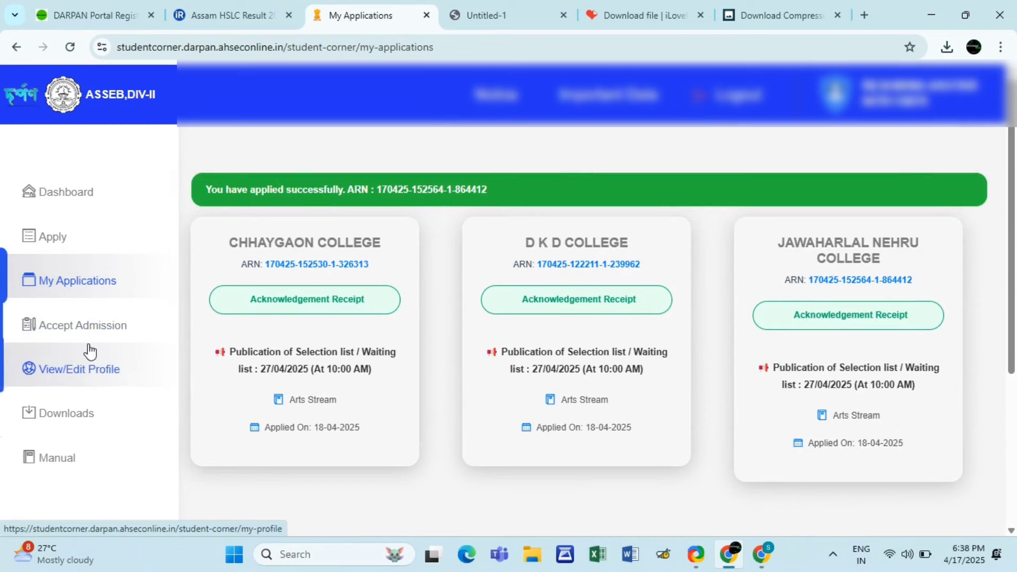
pyautogui.click(112, 335)
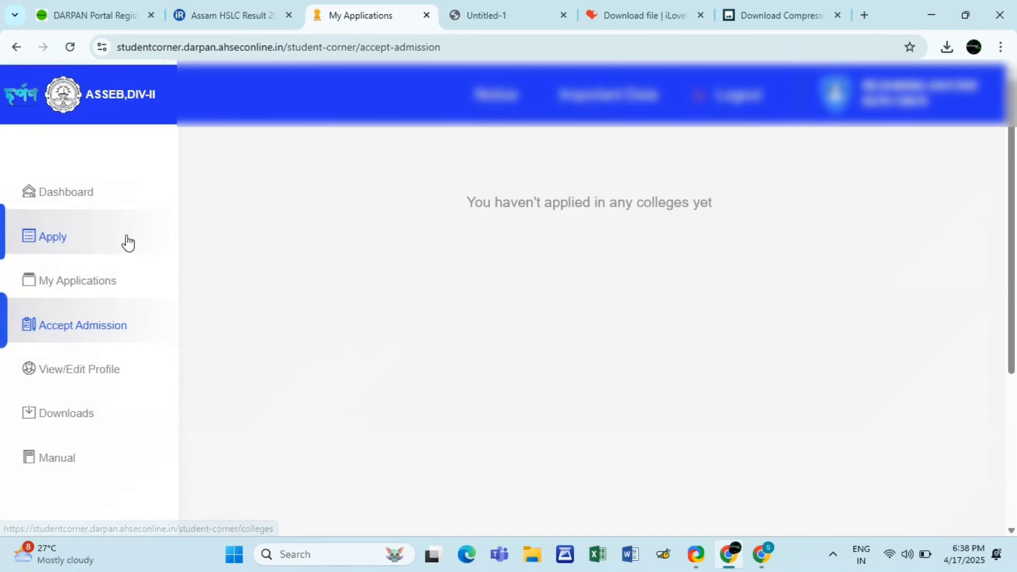
pyautogui.click(96, 208)
pyautogui.scroll(-5, 444, 339)
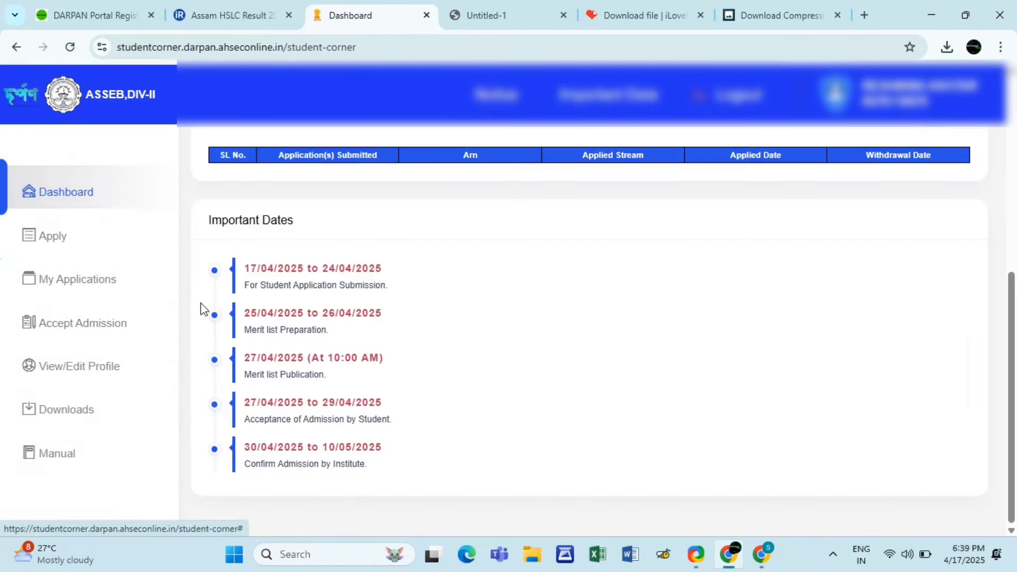
pyautogui.click(115, 288)
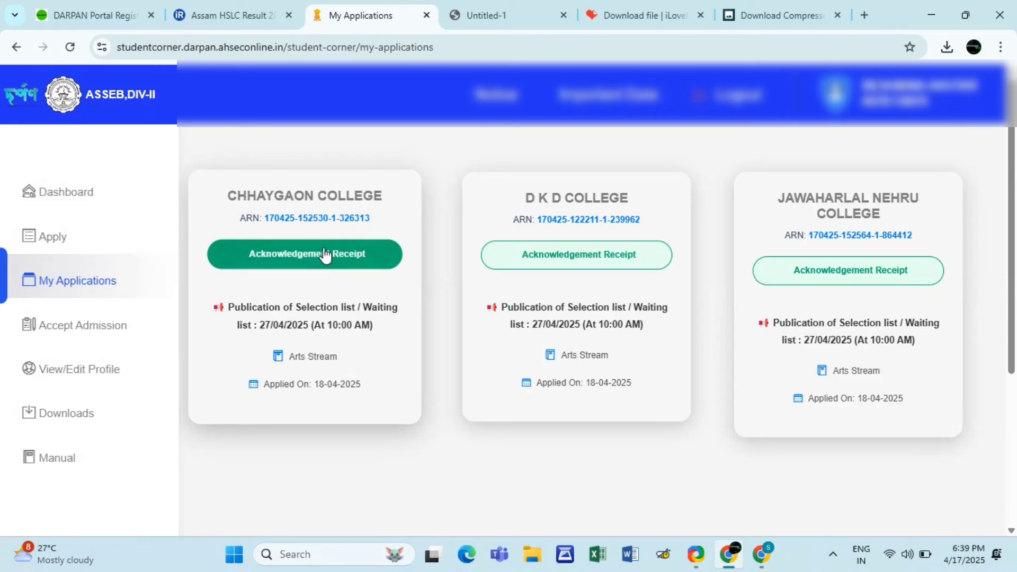
# - Open the Chhaygaon College acknowledgement receipt PDF and read through it, selecting the banner text
pyautogui.click(325, 254)
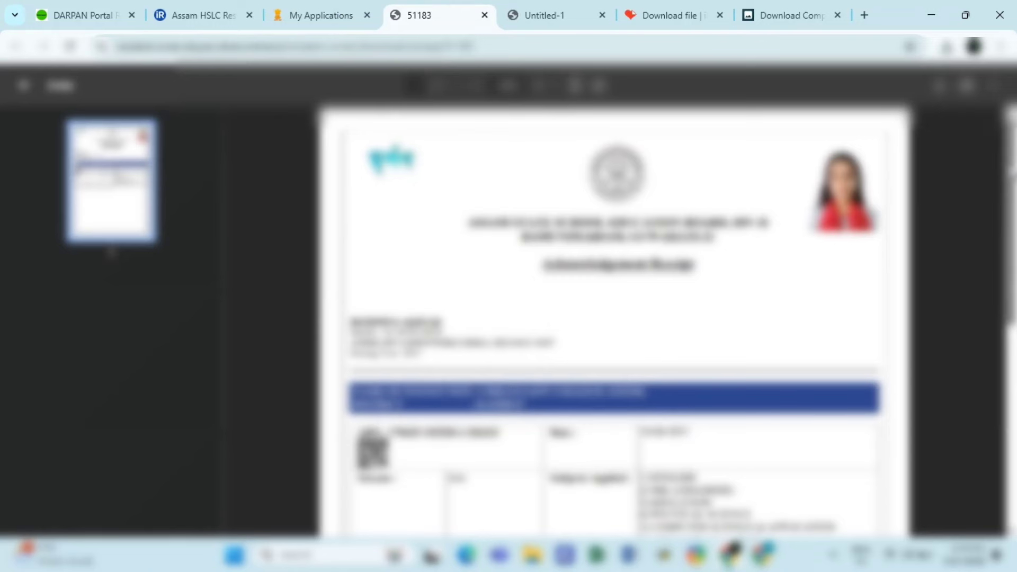
pyautogui.moveTo(1009, 174); pyautogui.dragTo(1008, 302)
pyautogui.scroll(-4, 978, 206)
pyautogui.scroll(6, 978, 206)
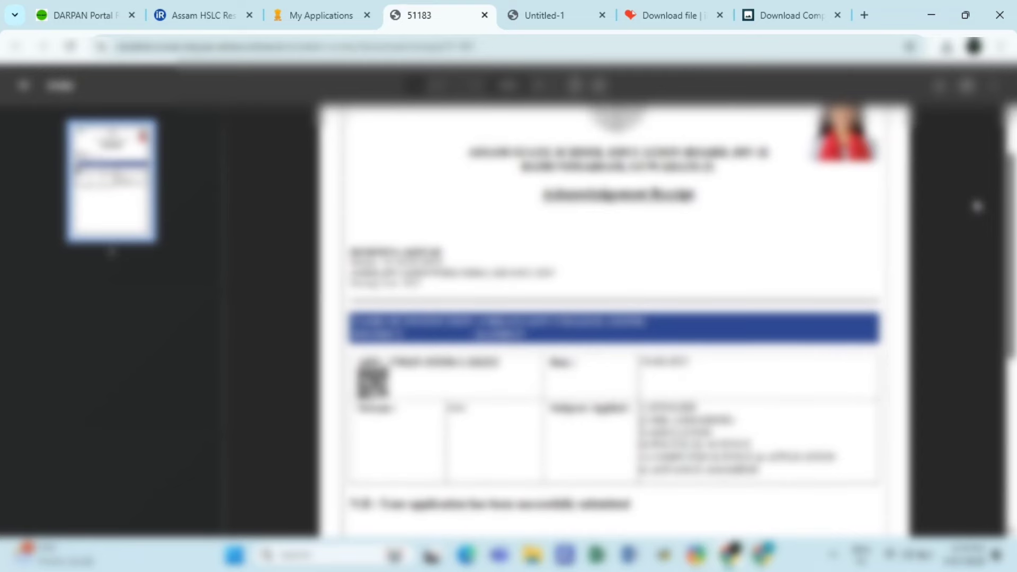
pyautogui.scroll(2, 978, 206)
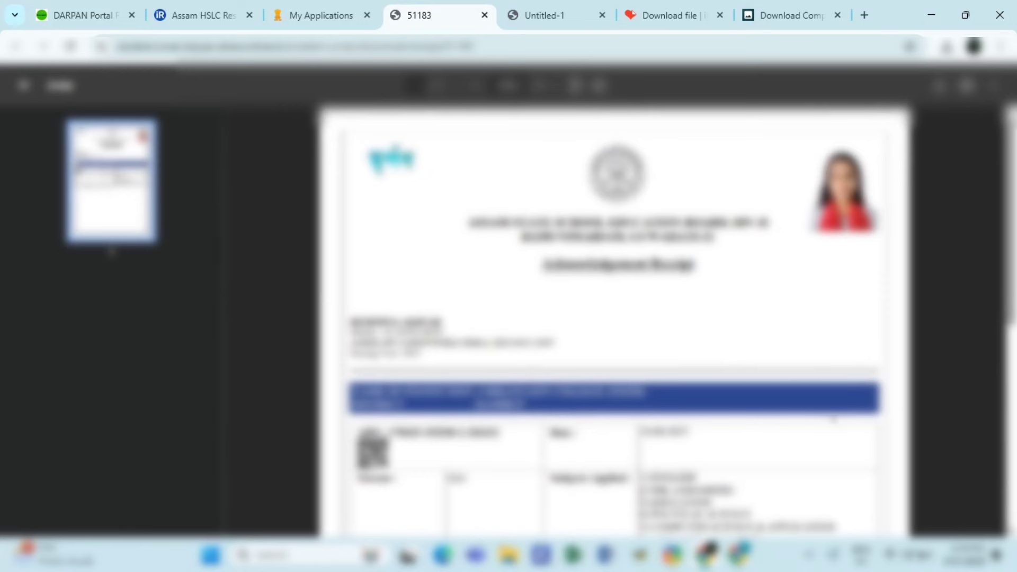
pyautogui.scroll(-5, 1011, 326)
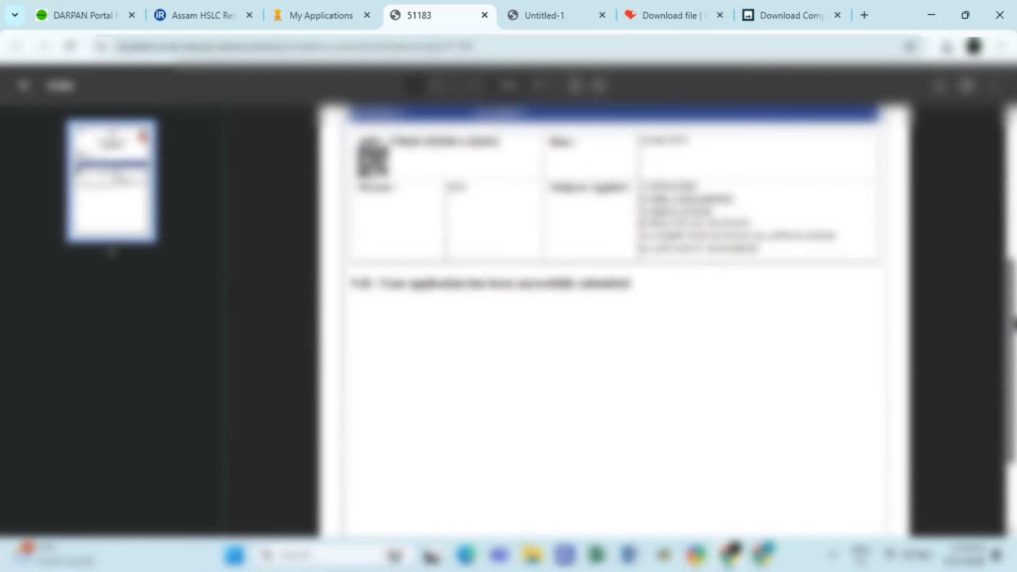
pyautogui.scroll(2, 614, 318)
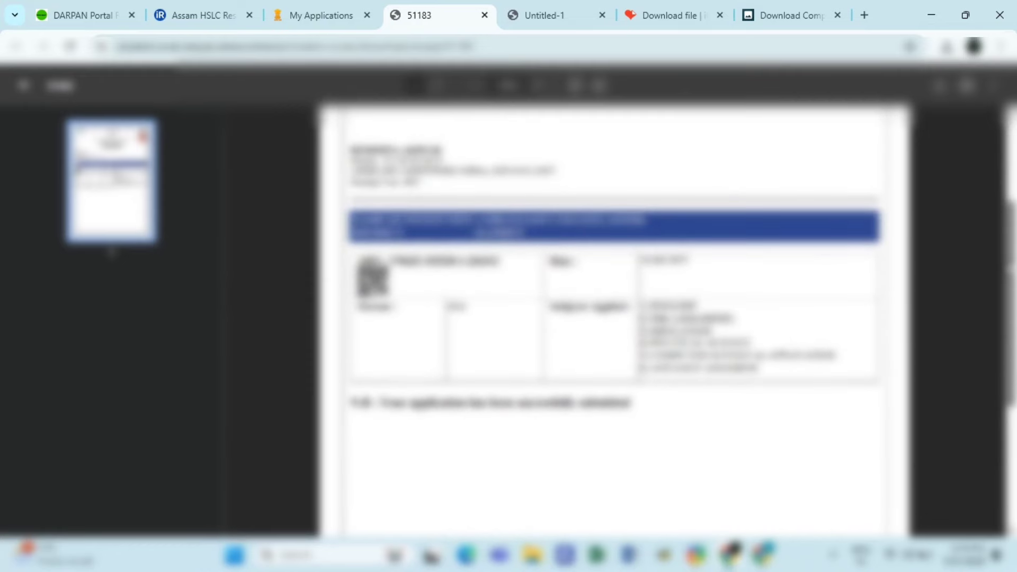
pyautogui.moveTo(478, 220); pyautogui.dragTo(590, 221)
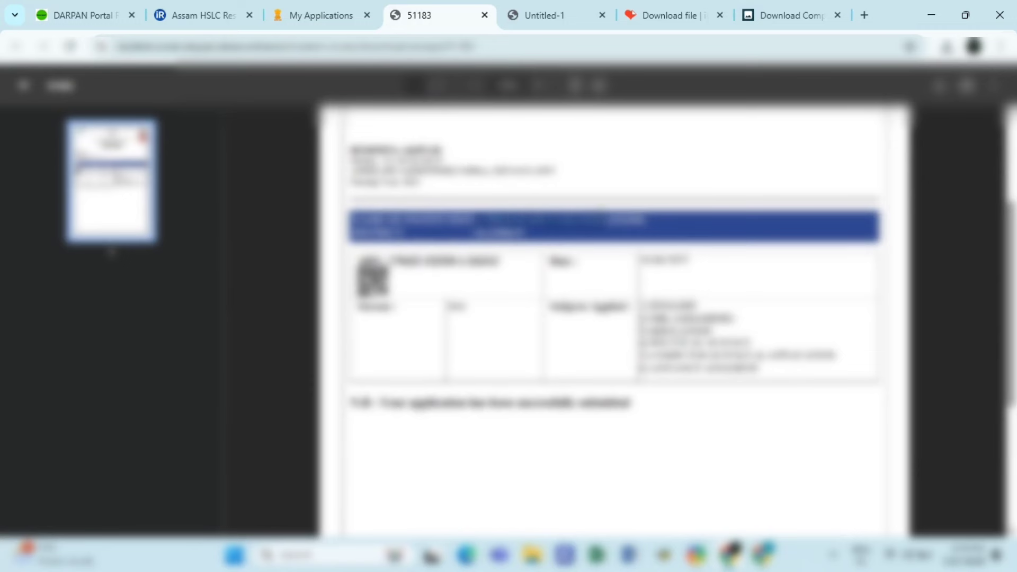